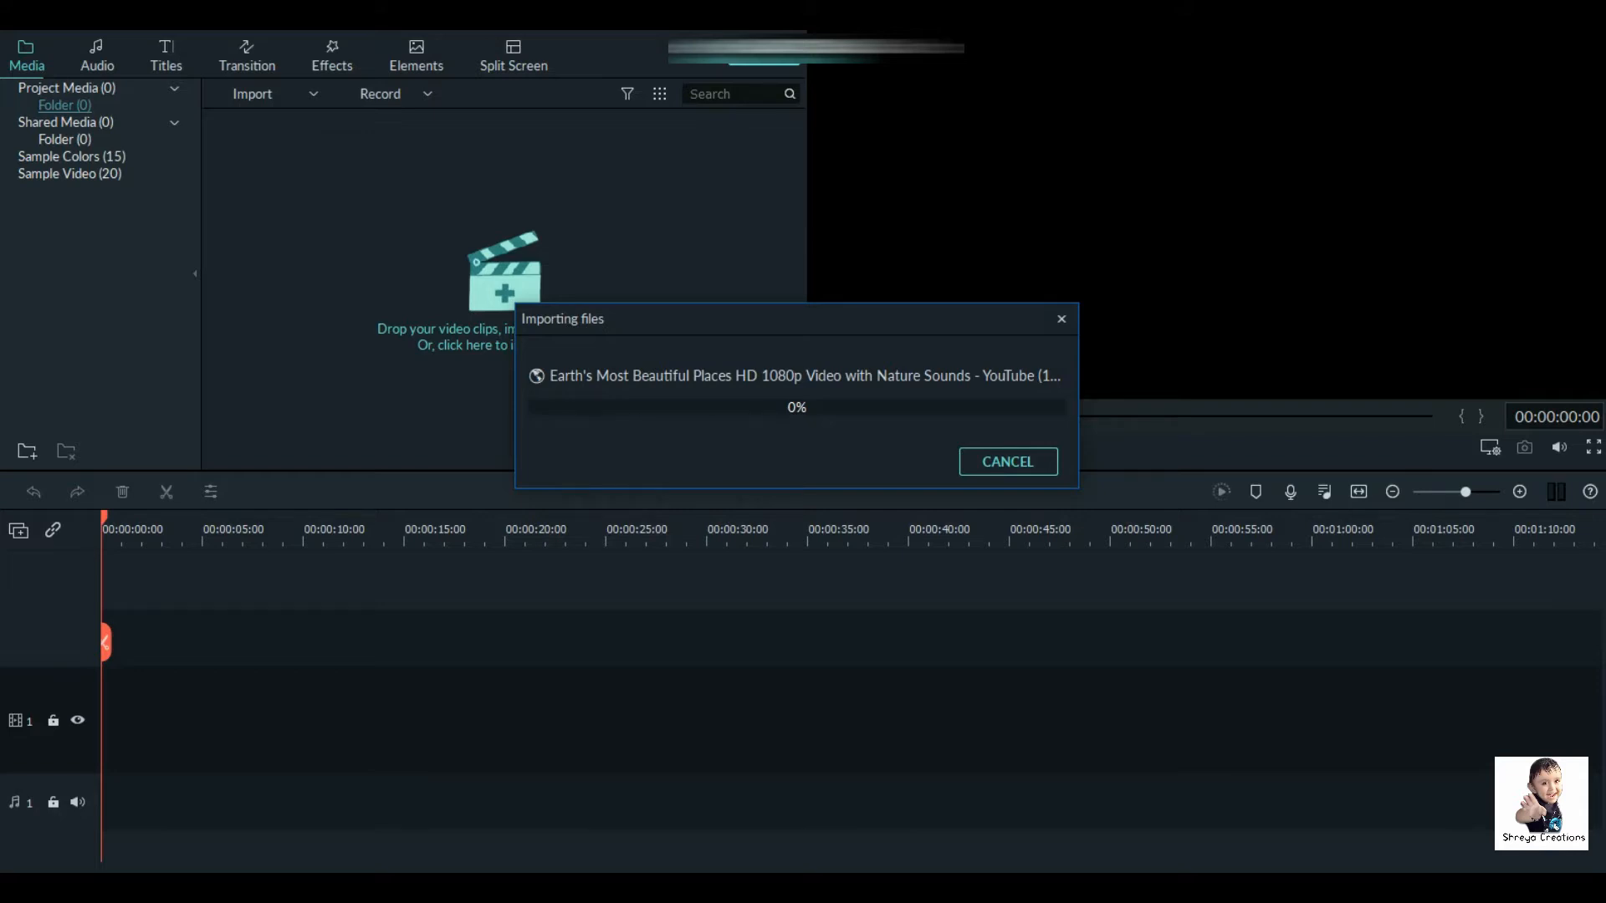
Place the Black sample color at the start of video track 1.
{"action": "left_click", "coordinate": [253, 94]}
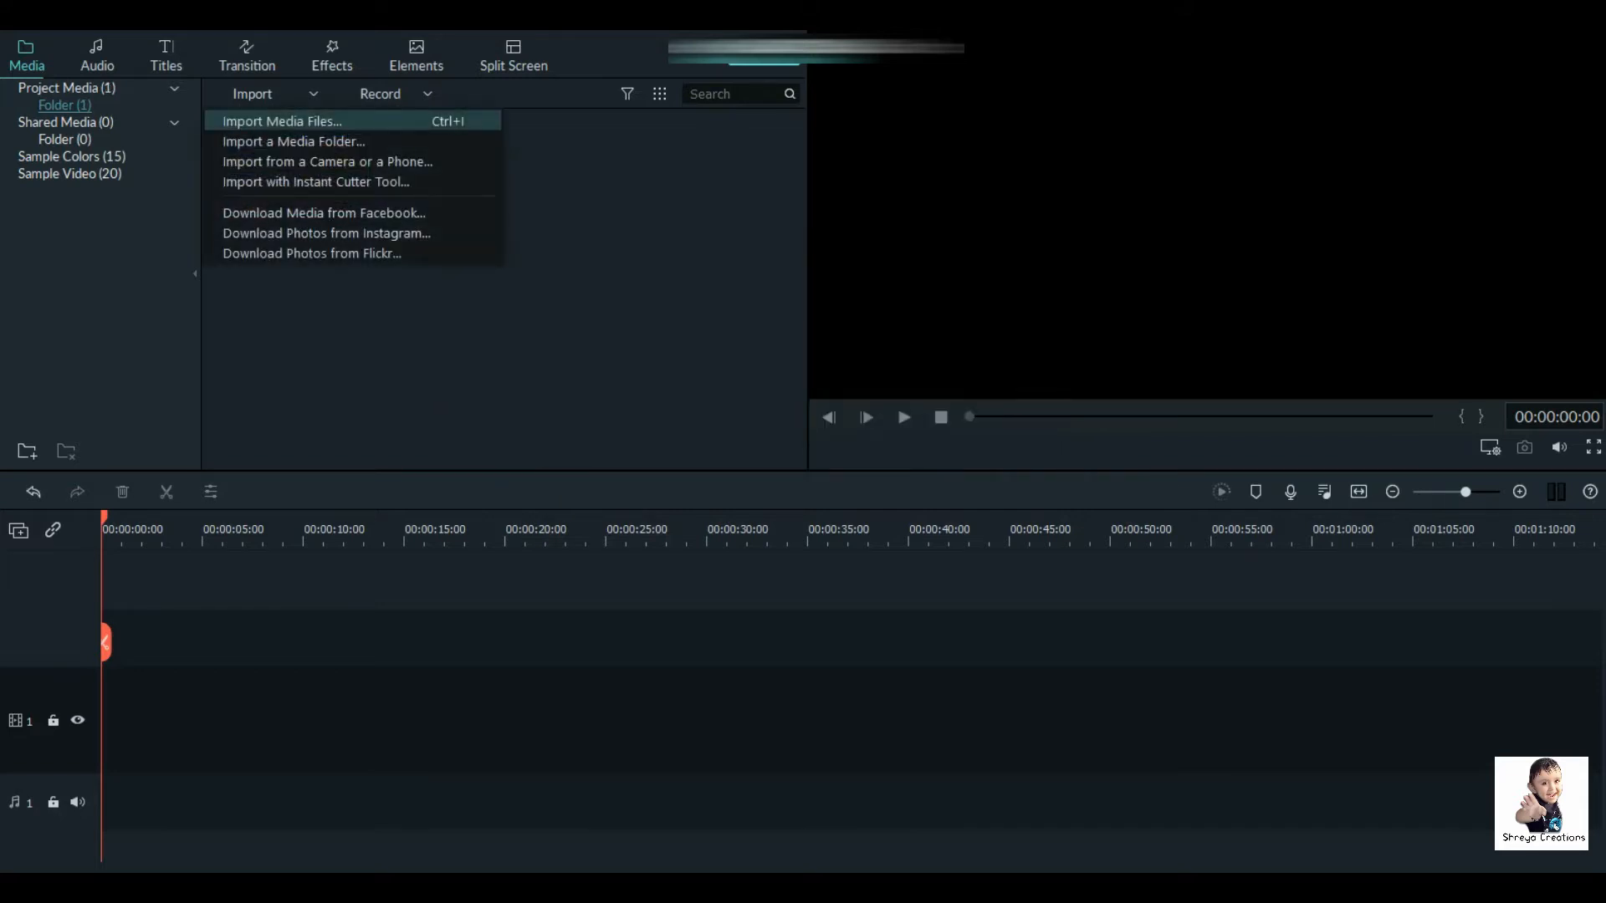
{"action": "left_click", "coordinate": [252, 94]}
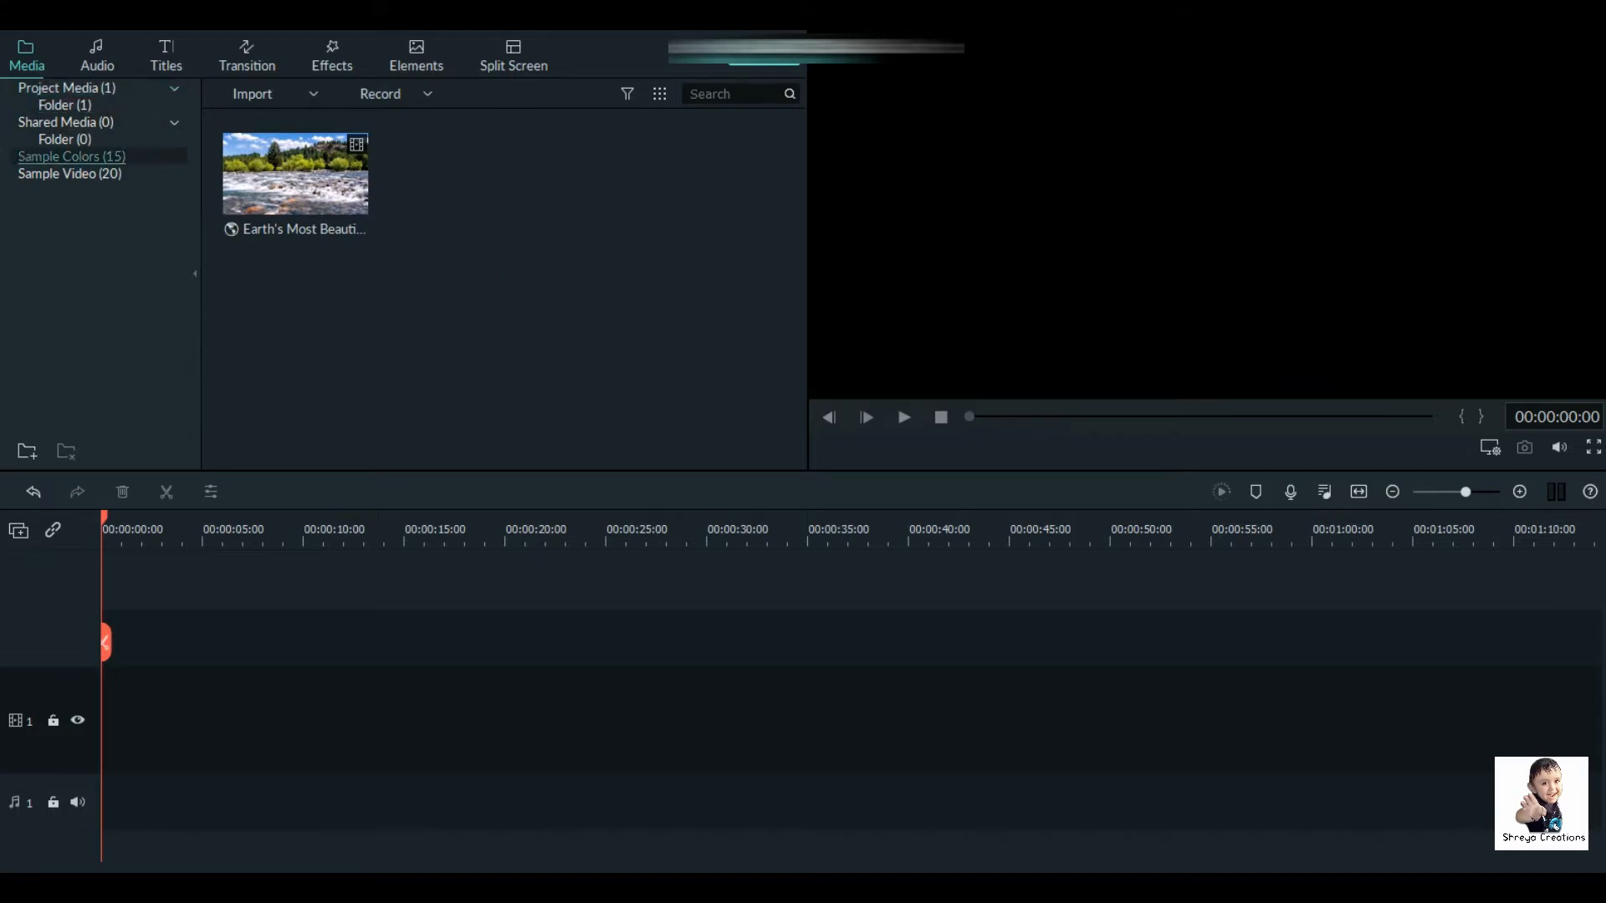
{"action": "left_click", "coordinate": [71, 157]}
{"action": "left_click_drag", "start_coordinate": [294, 173], "coordinate": [119, 719]}
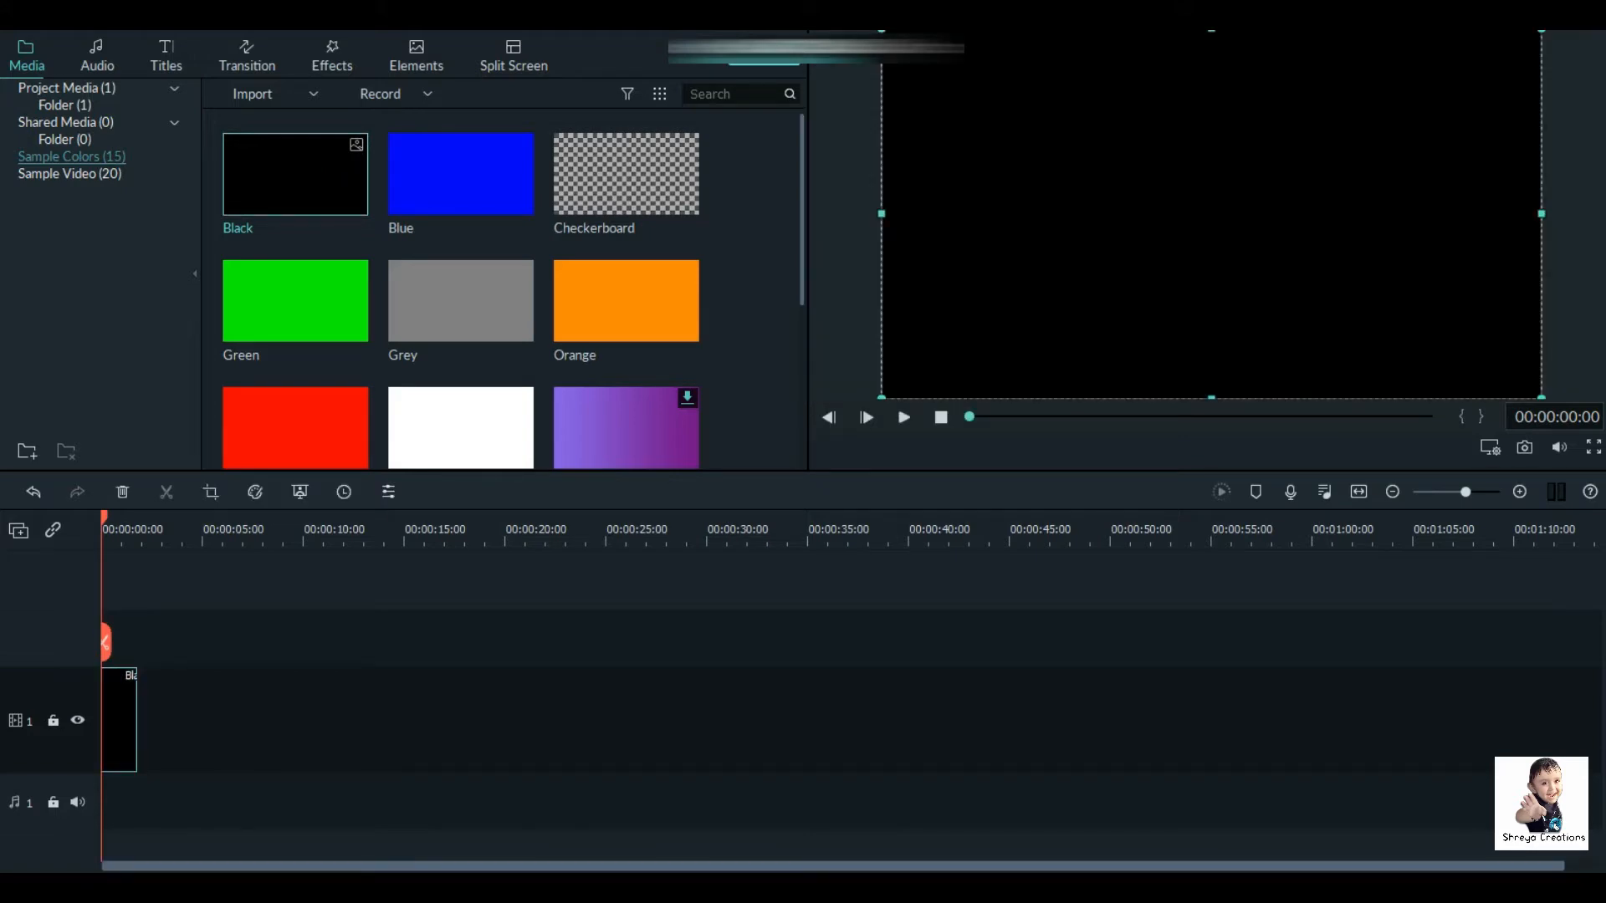
Add the Title 2 preset on track 2 above the black clip and extend the black clip to the title's end.
{"action": "left_click", "coordinate": [166, 55]}
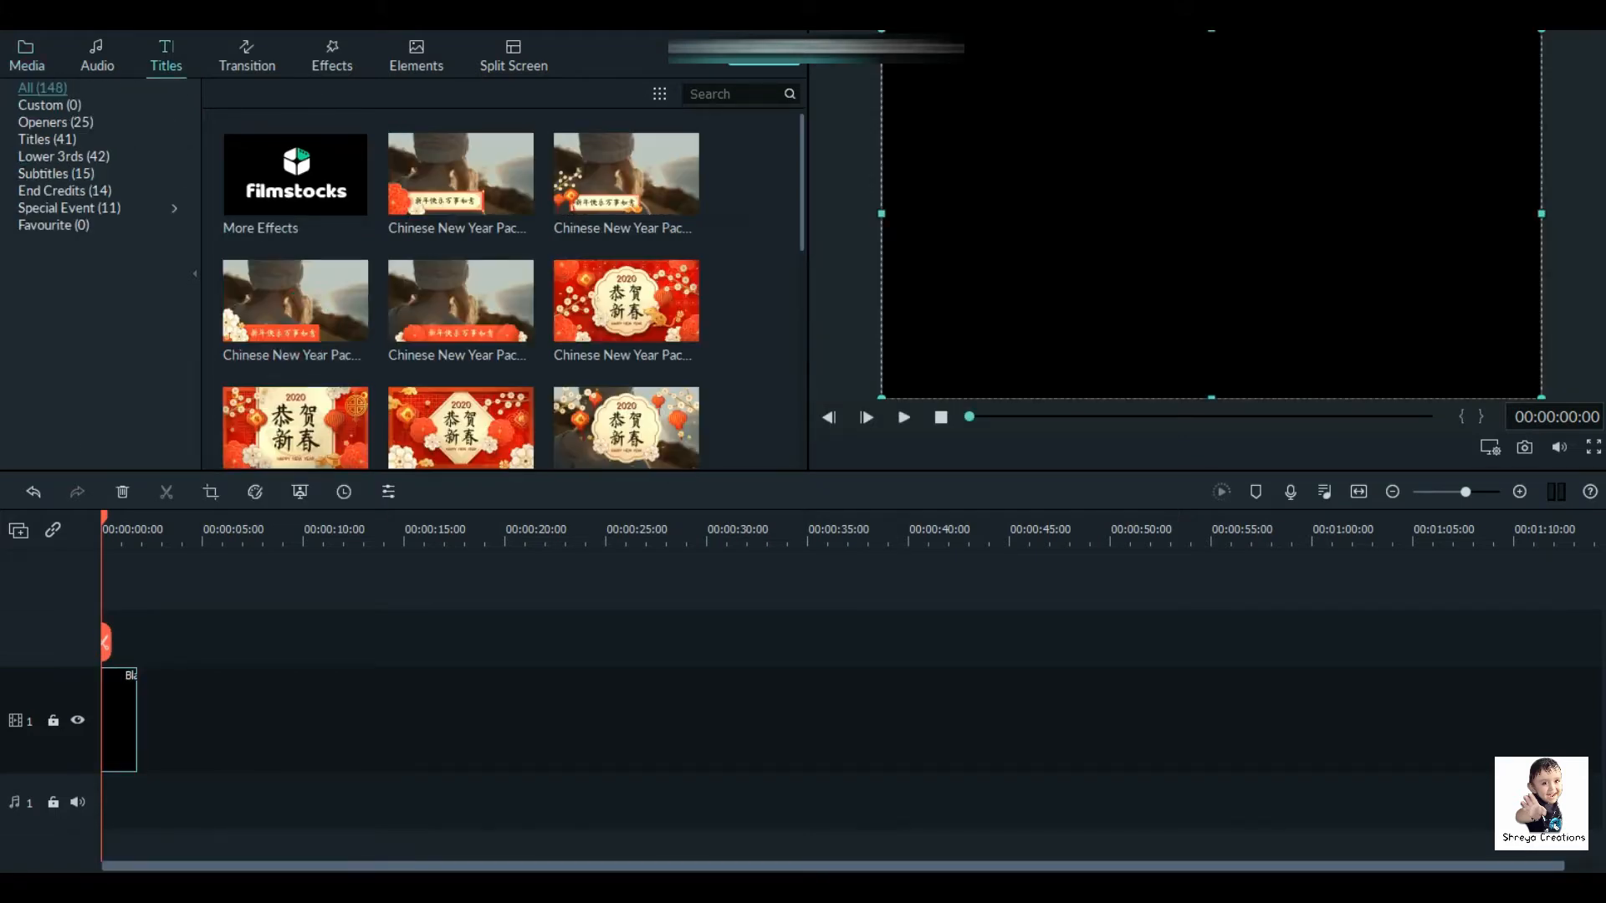
{"action": "left_click", "coordinate": [46, 139]}
{"action": "left_click", "coordinate": [56, 123]}
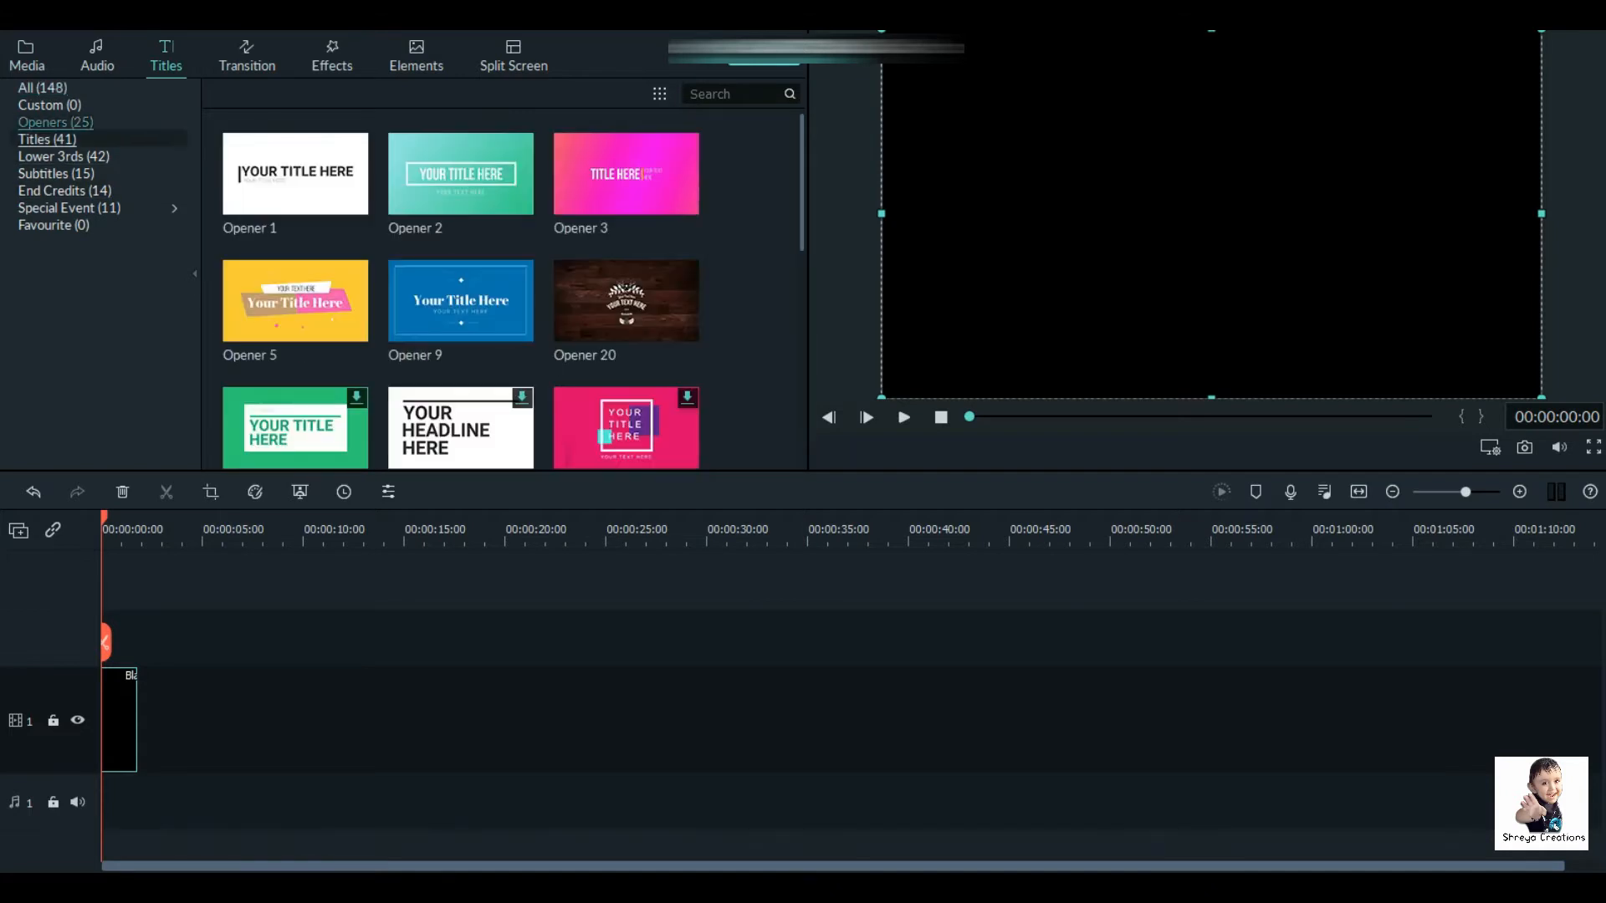
{"action": "left_click", "coordinate": [47, 139]}
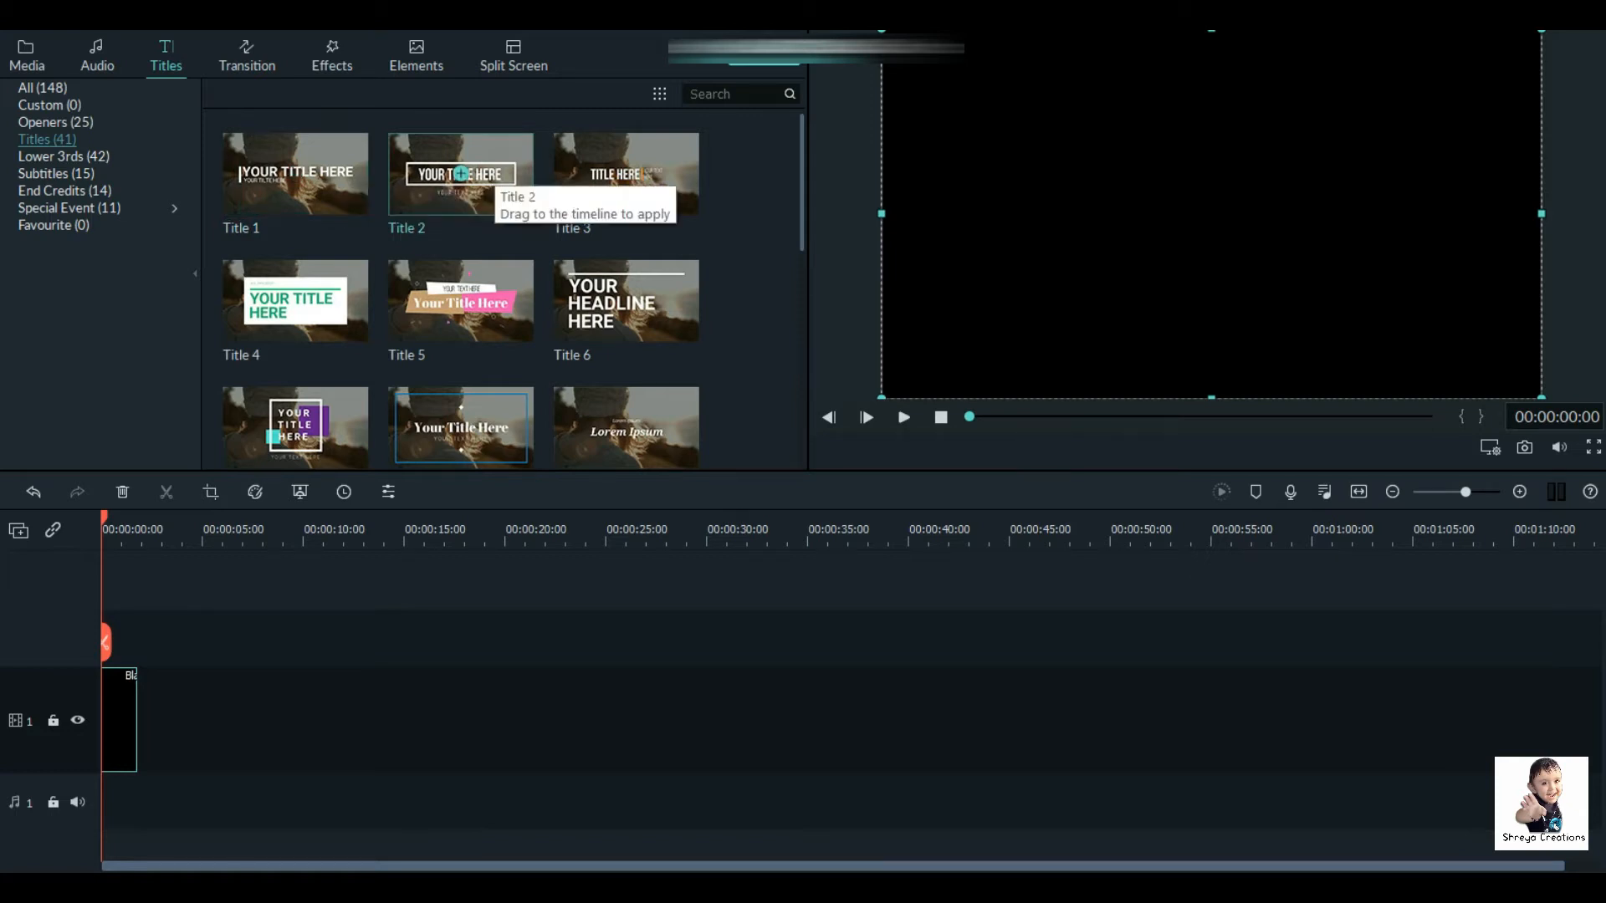
{"action": "left_click_drag", "start_coordinate": [461, 173], "coordinate": [151, 637]}
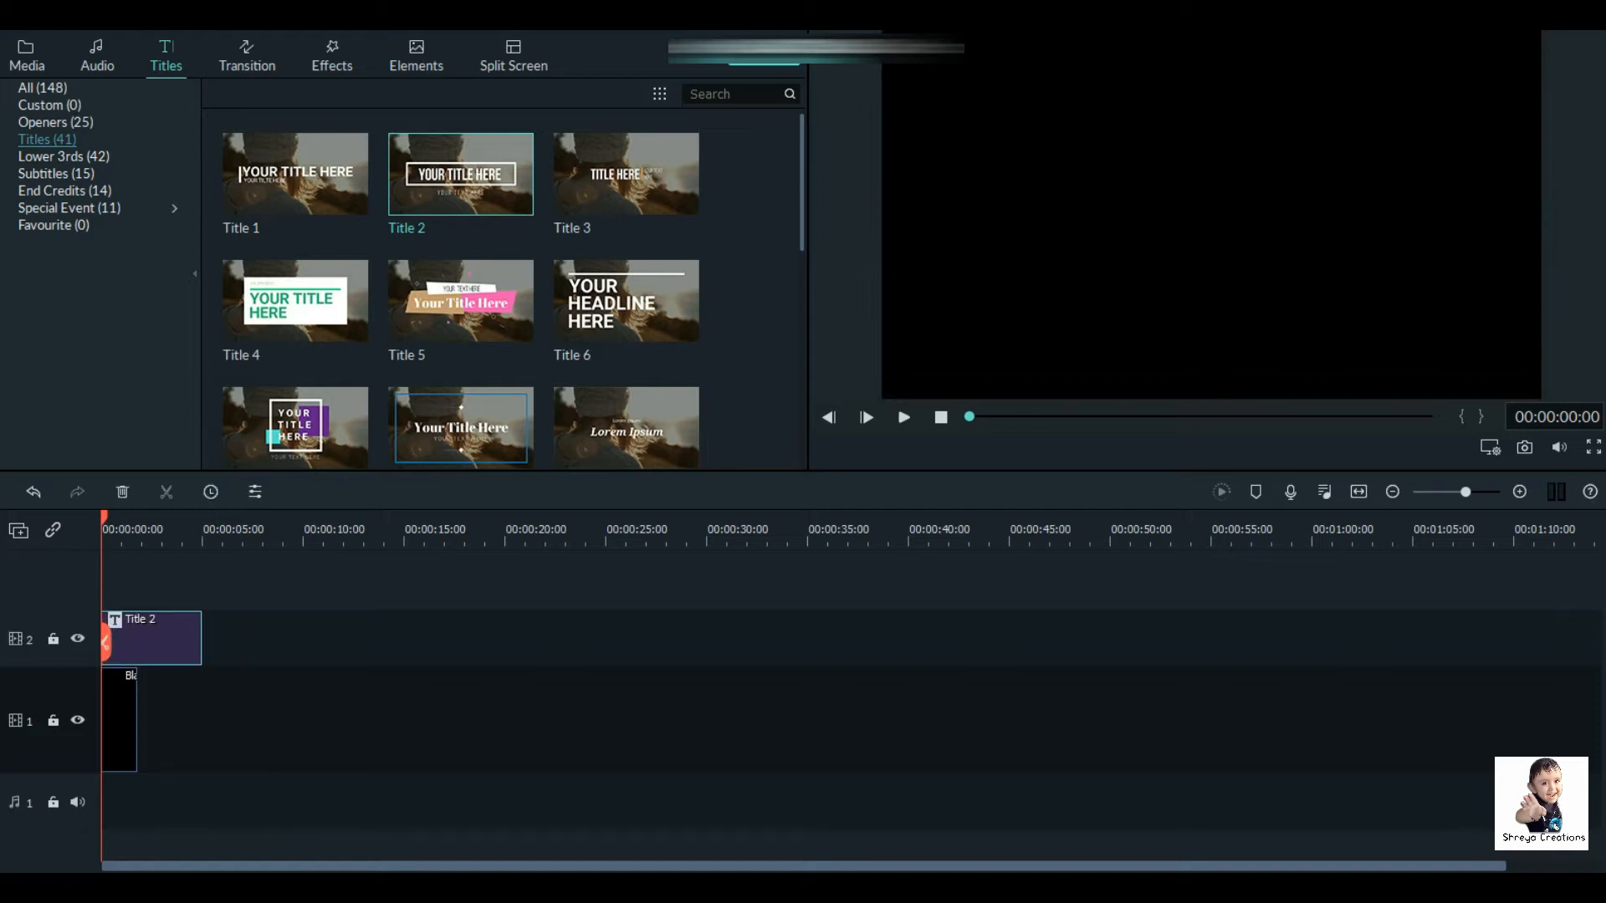
{"action": "left_click_drag", "start_coordinate": [136, 716], "coordinate": [200, 711]}
Open the Title 2 clip in the advanced text editor and delete its "YOUR TEXT HERE" subtitle.
{"action": "left_click", "coordinate": [154, 640]}
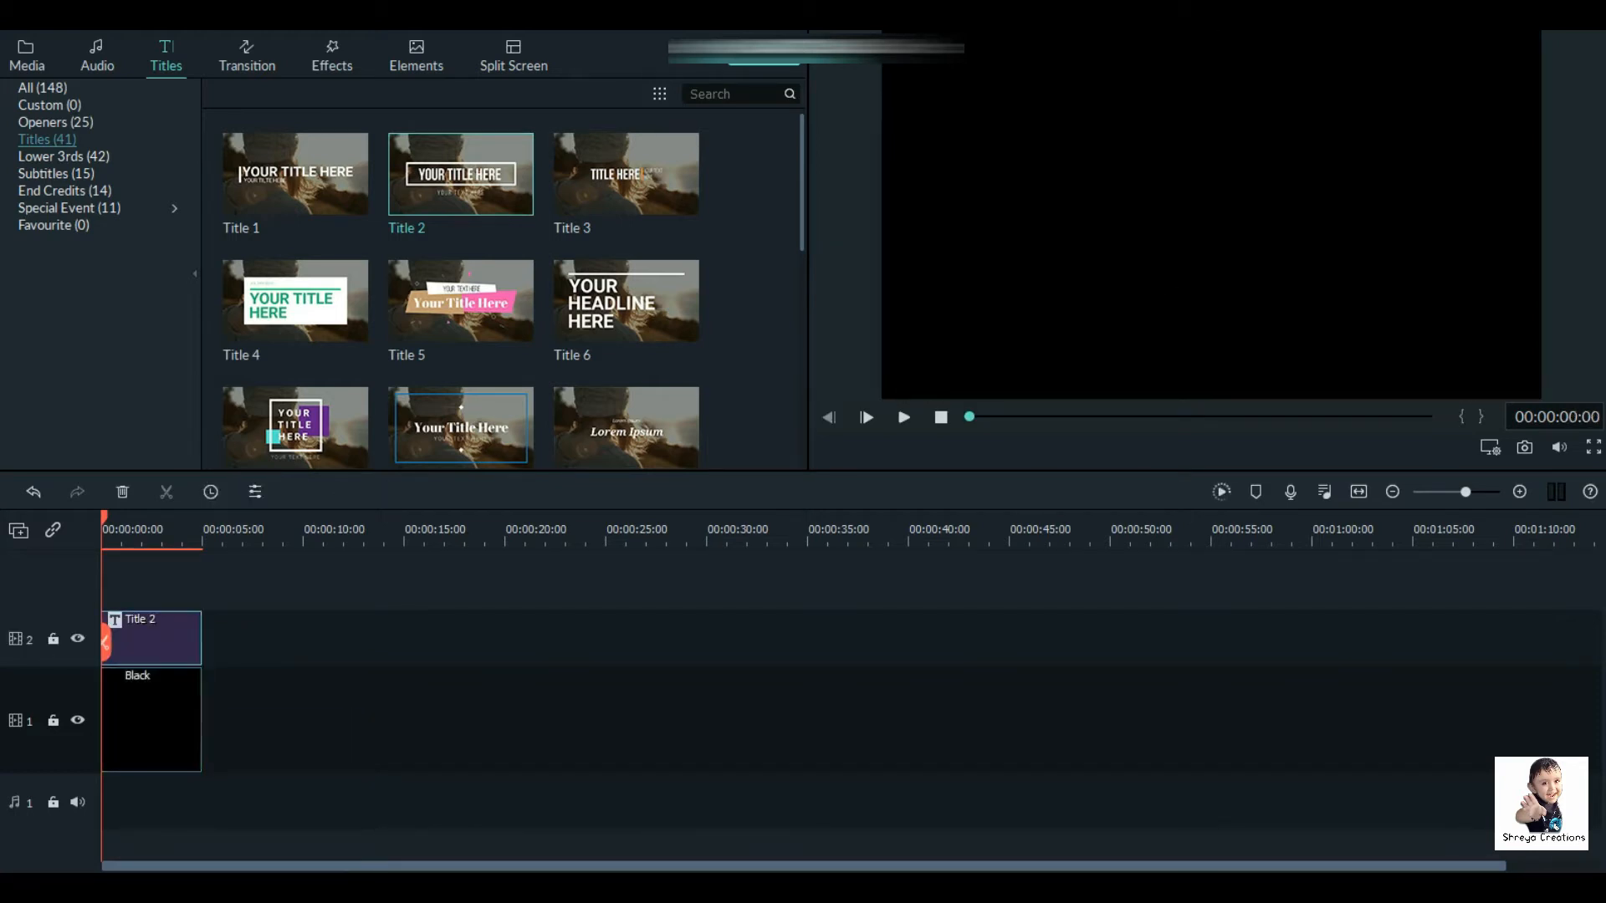
{"action": "double_click", "coordinate": [154, 640]}
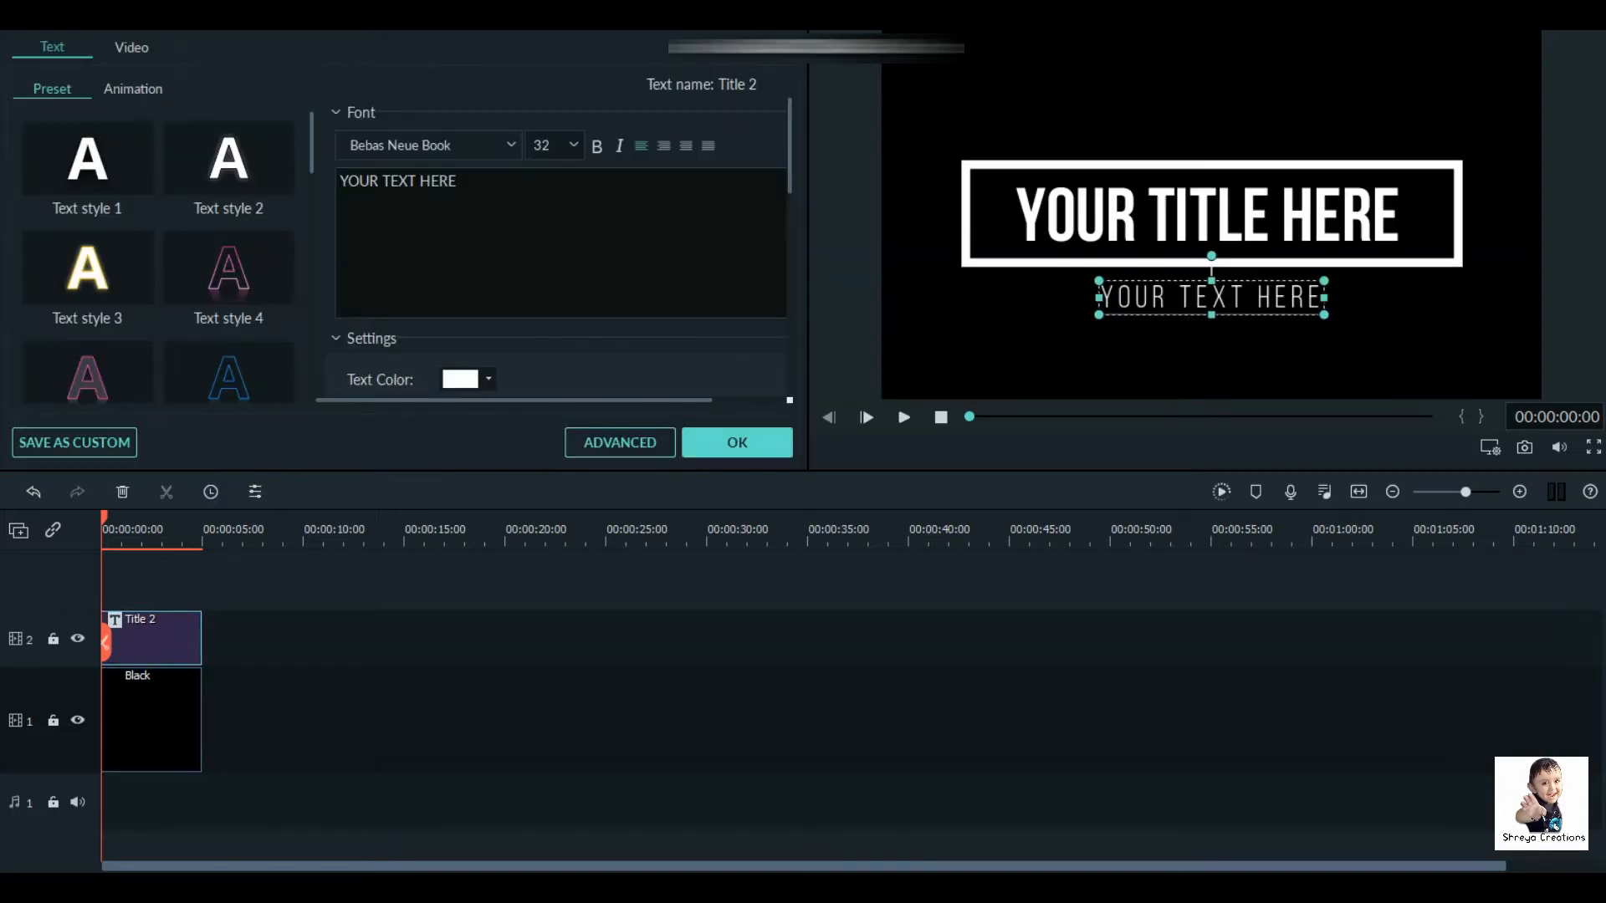
{"action": "left_click", "coordinate": [620, 441]}
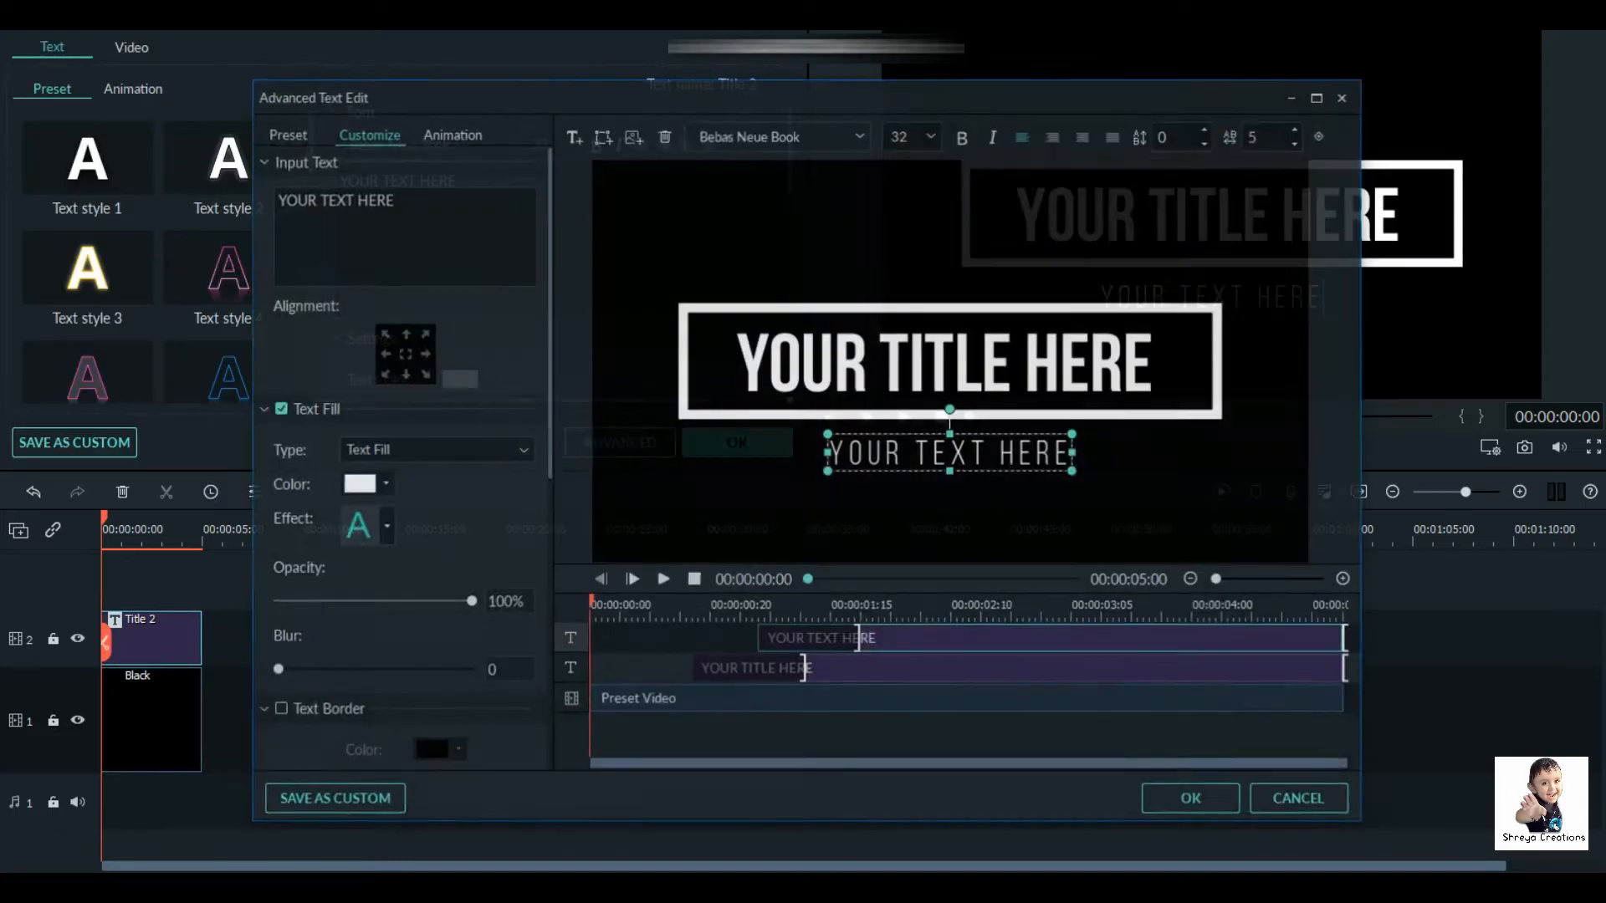
{"action": "key", "text": "Delete"}
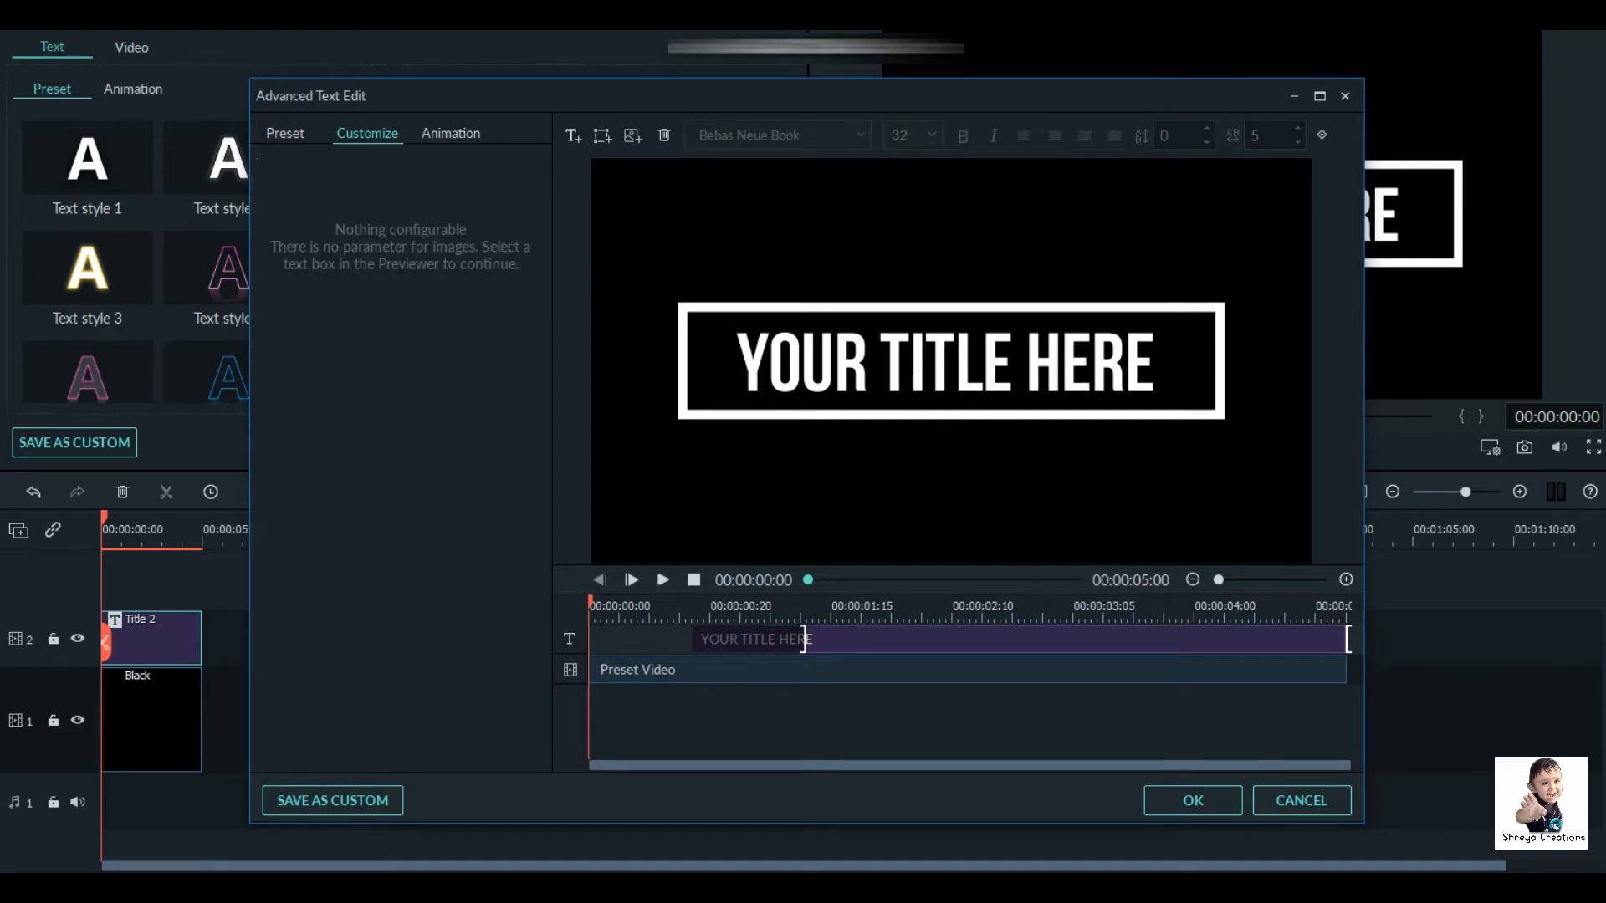
Replace the "YOUR TITLE HERE" text with "Shreya Creations" and confirm the advanced text edit.
{"action": "left_click", "coordinate": [803, 639]}
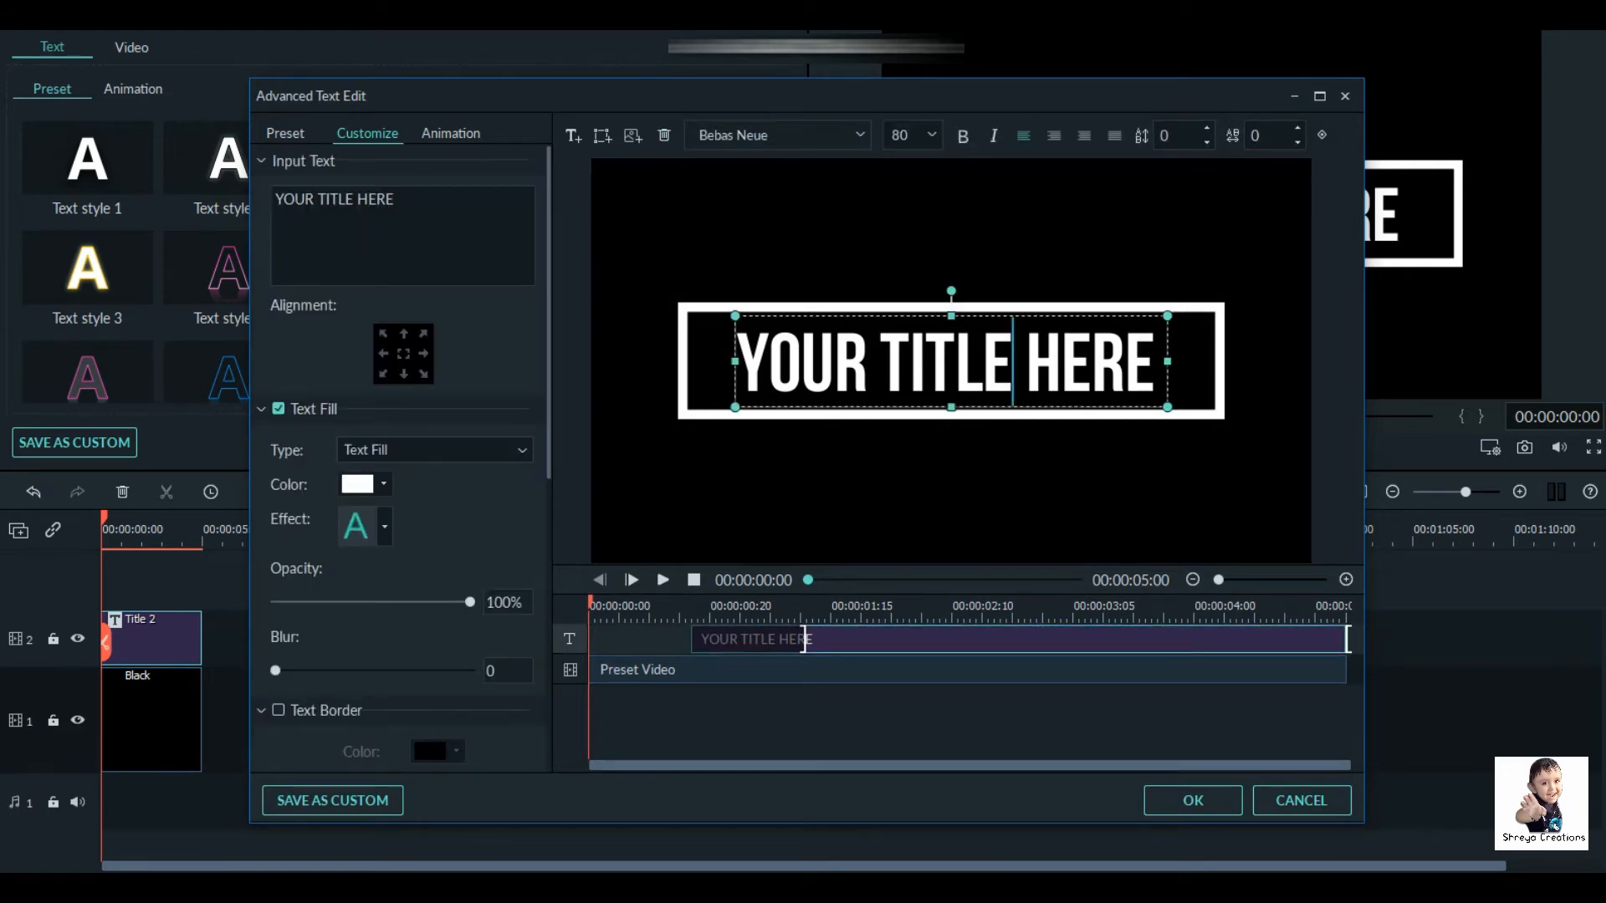
{"action": "key", "text": "ctrl+a"}
{"action": "type", "text": "Sh"}
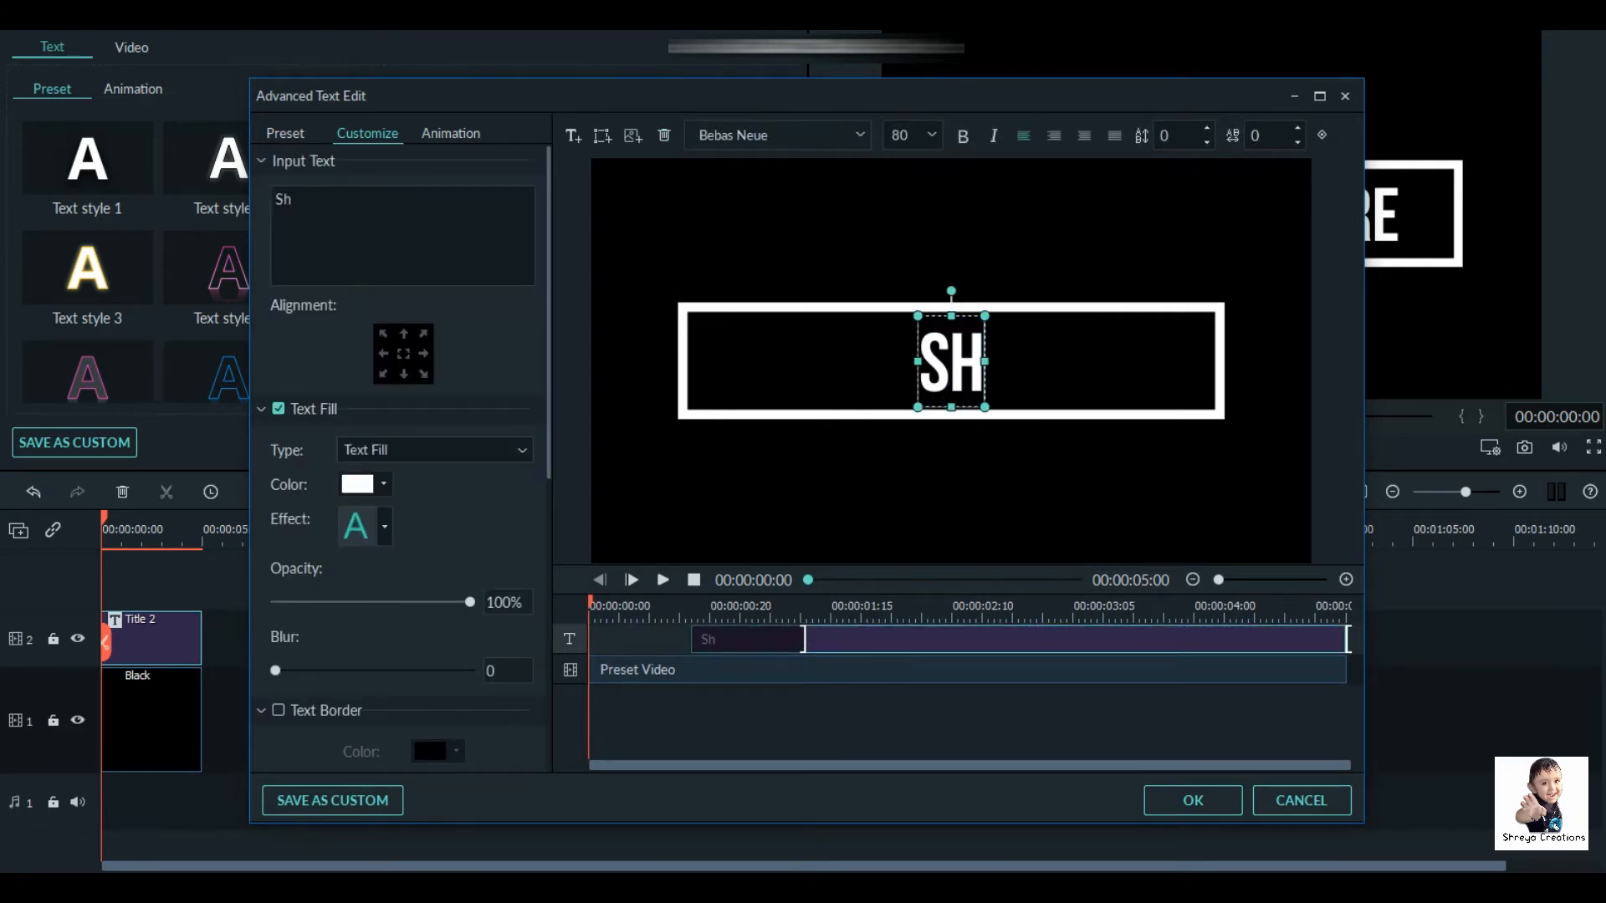
{"action": "type", "text": "reya"}
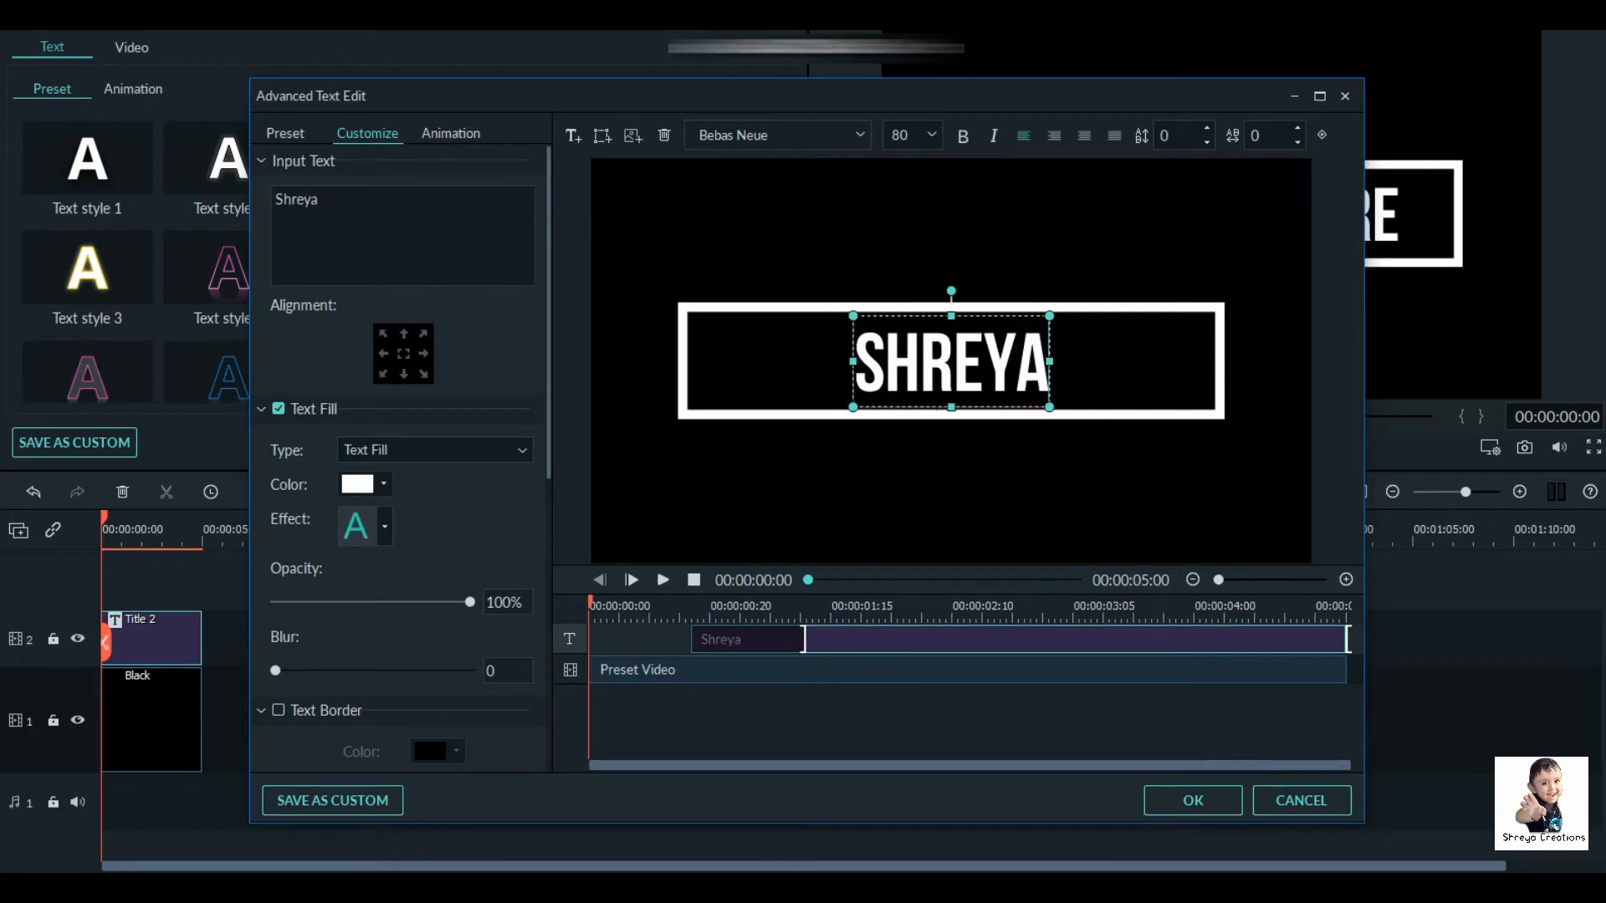
{"action": "type", "text": " Creations"}
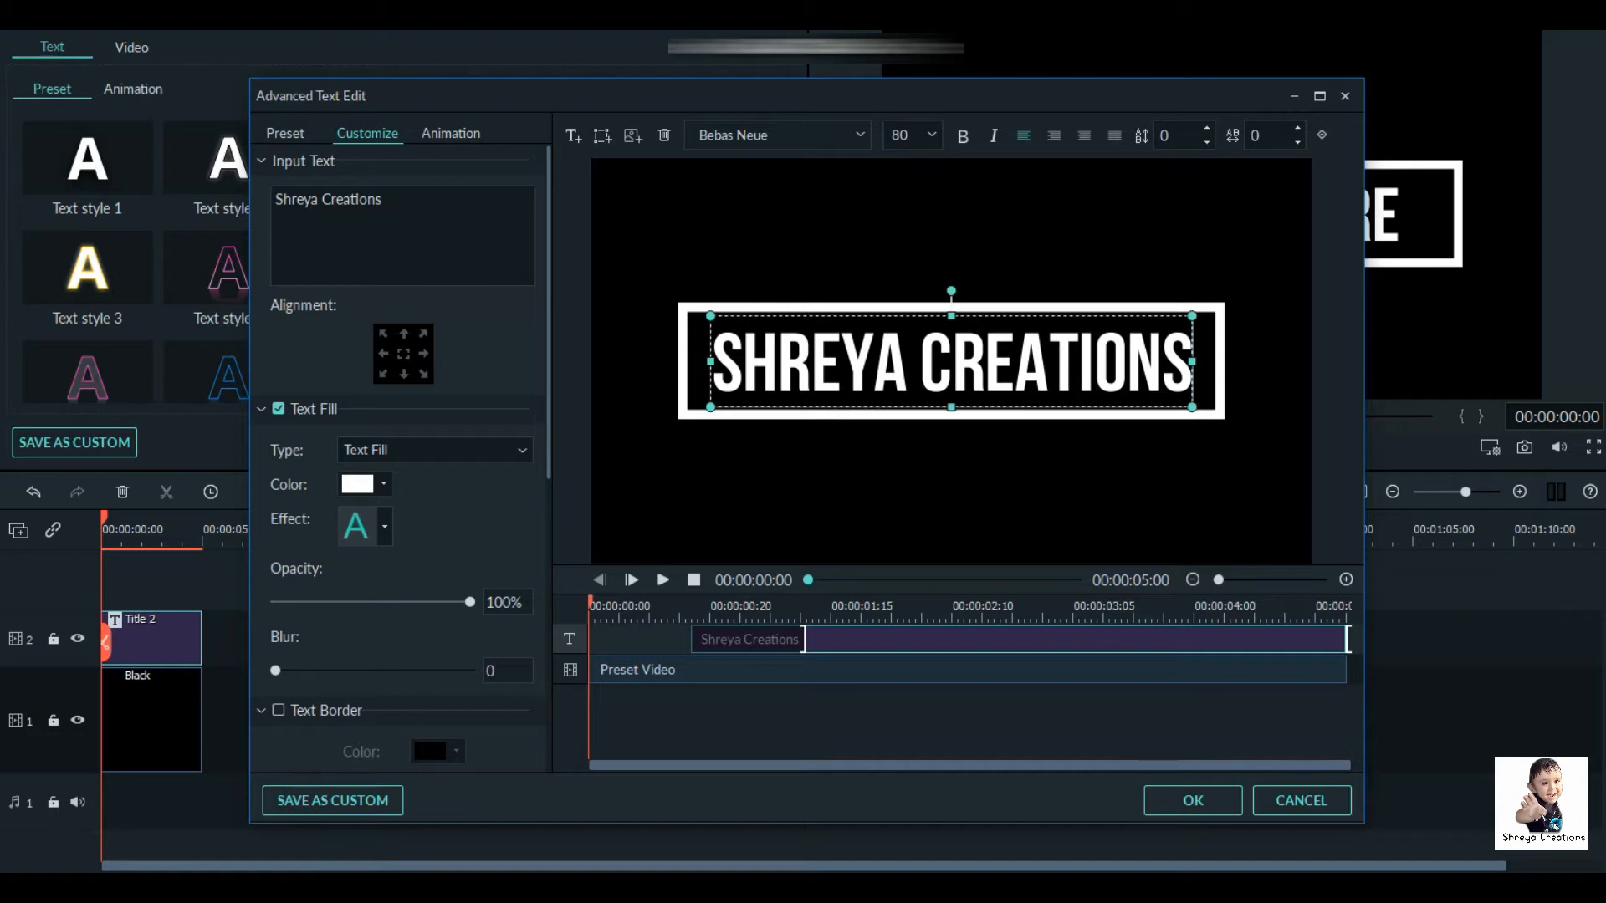
{"action": "left_click", "coordinate": [1192, 801]}
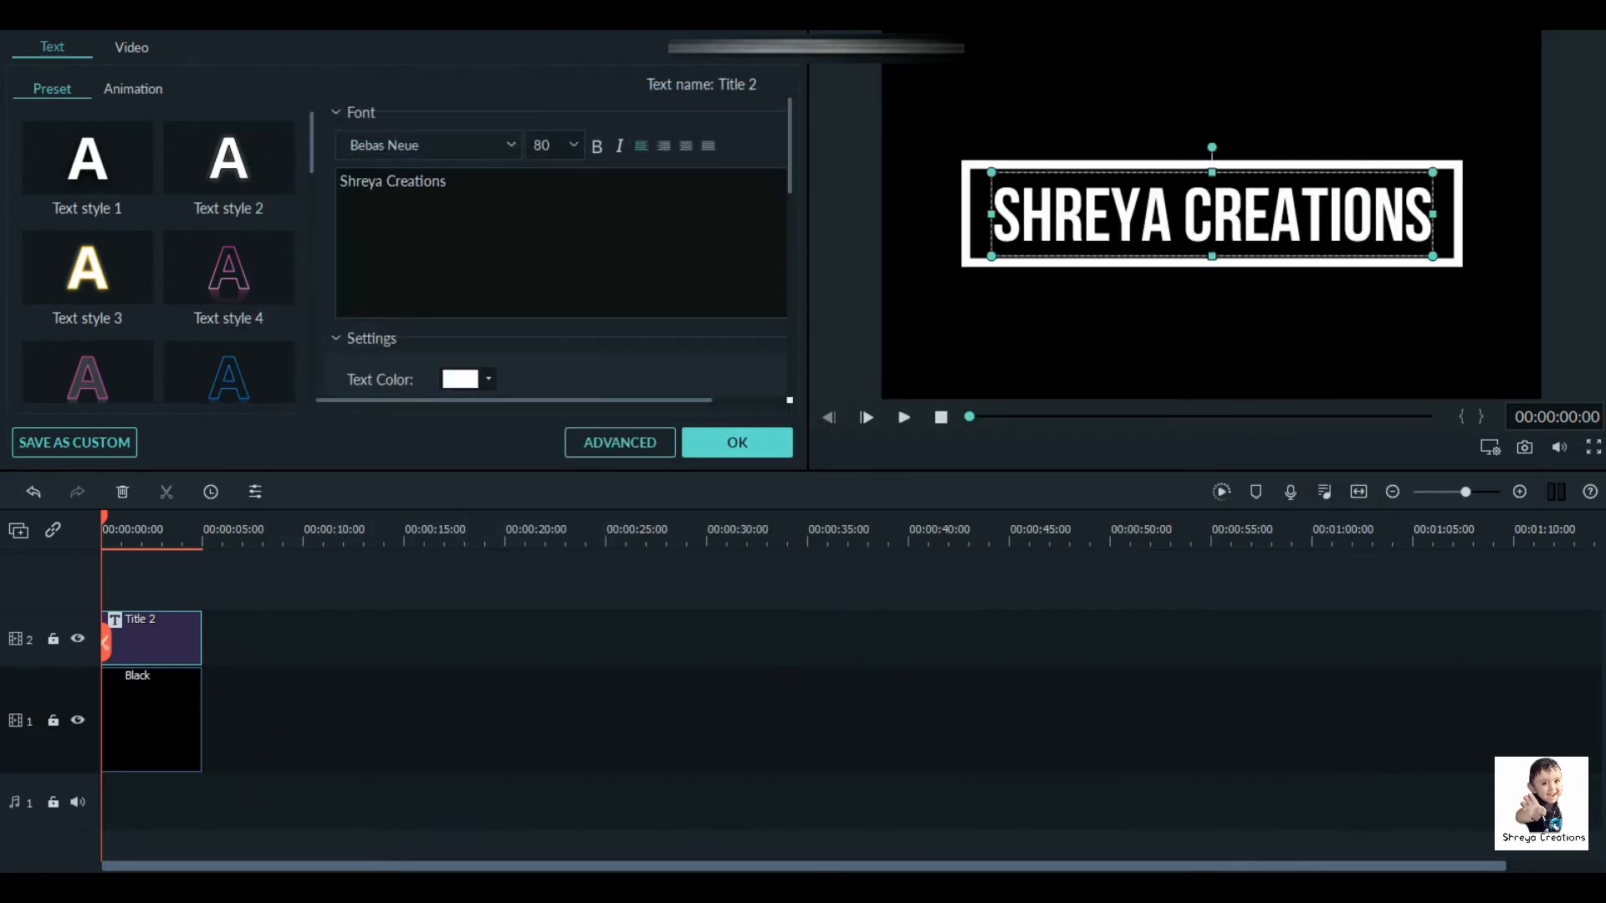
Apply the Type Writer animation to the title text and play back the result.
{"action": "left_click", "coordinate": [133, 89]}
{"action": "double_click", "coordinate": [87, 269]}
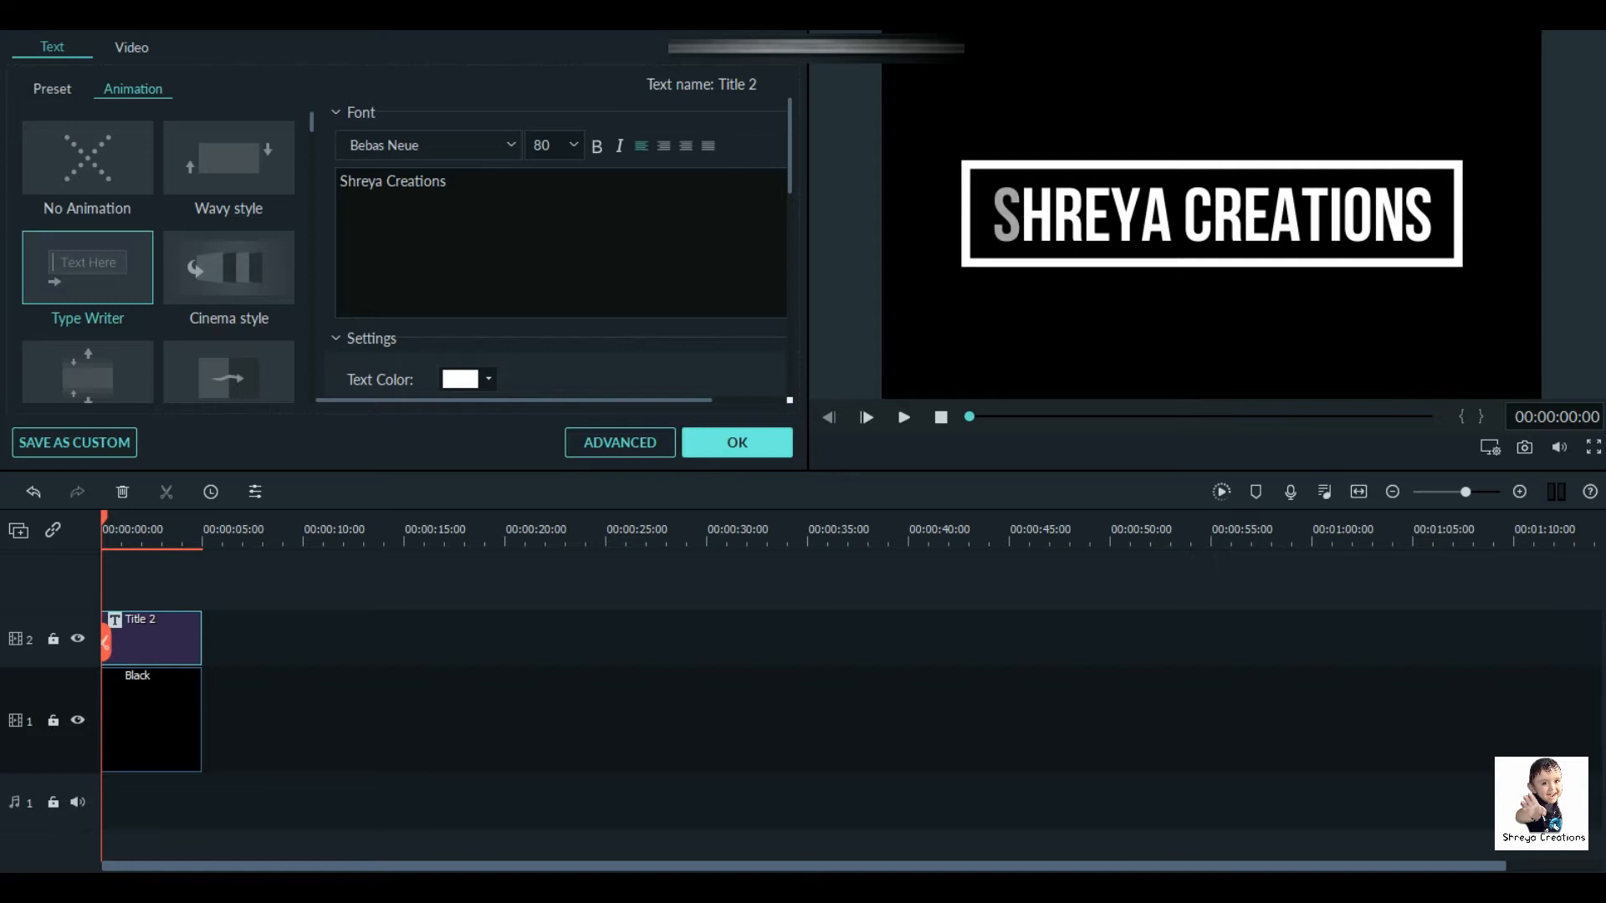
{"action": "left_click", "coordinate": [737, 442]}
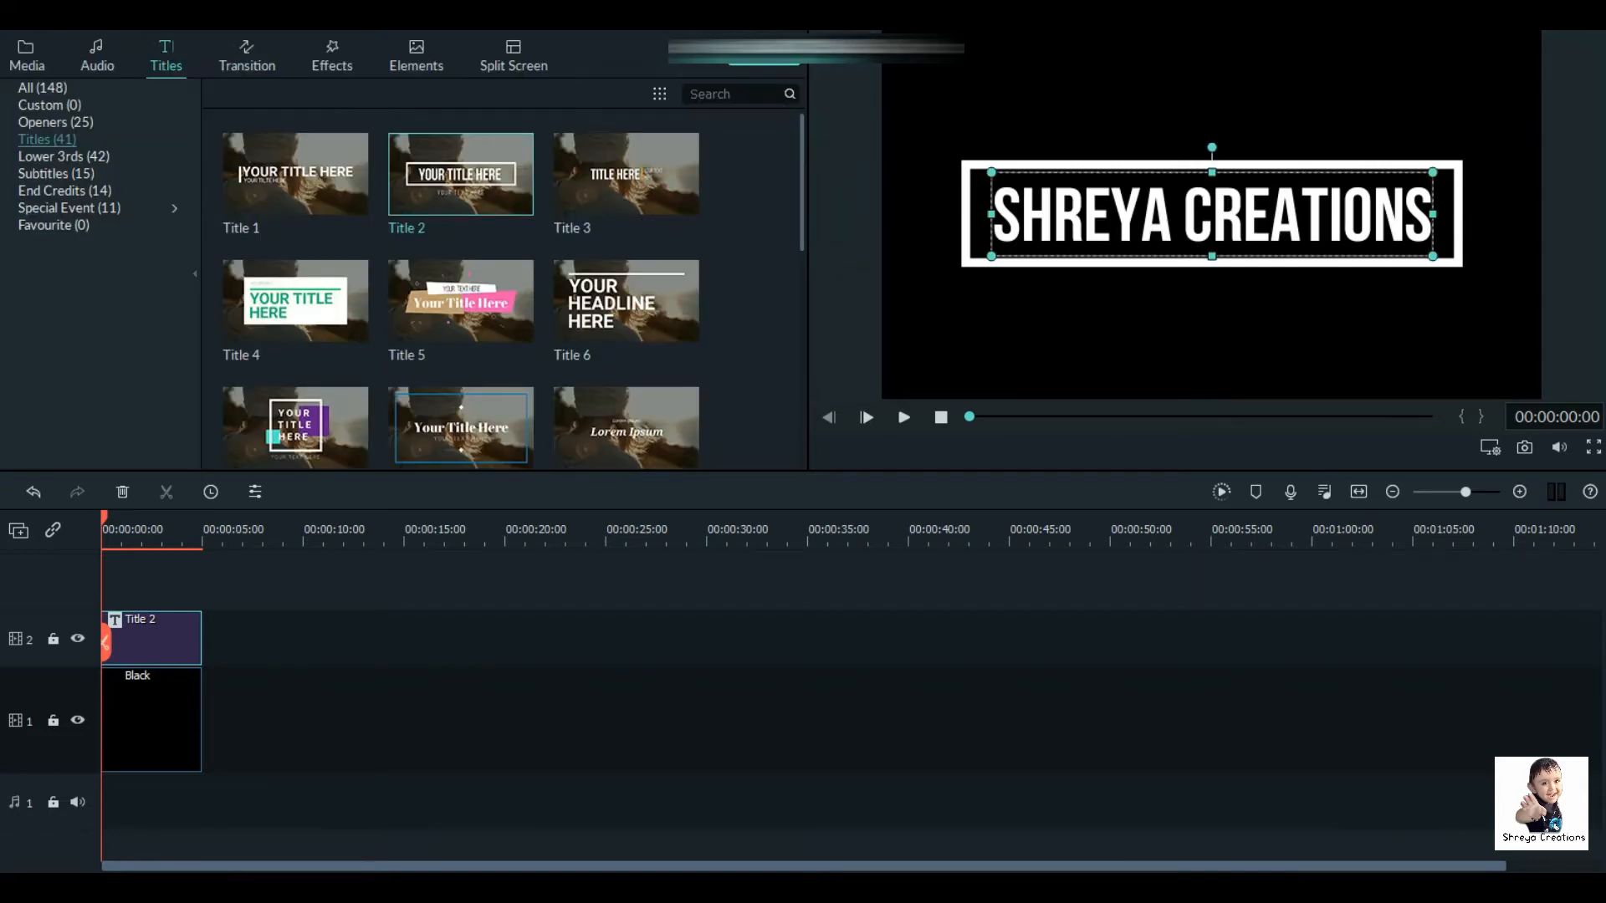
{"action": "key", "text": "space"}
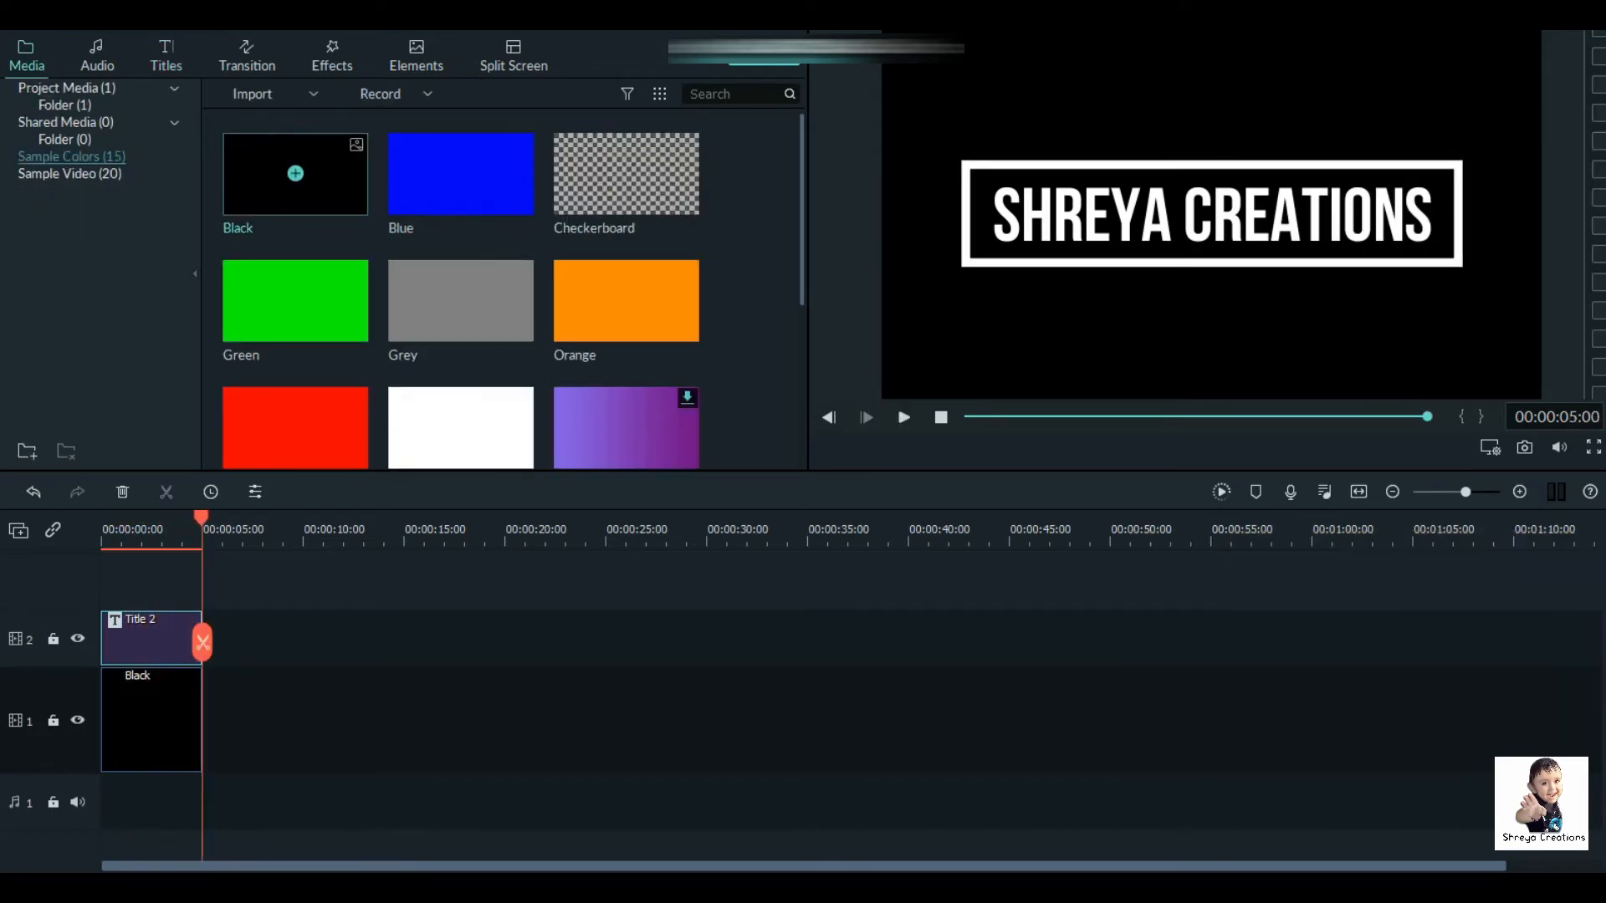
Export the finished title on black as a video file.
{"action": "left_click", "coordinate": [66, 89]}
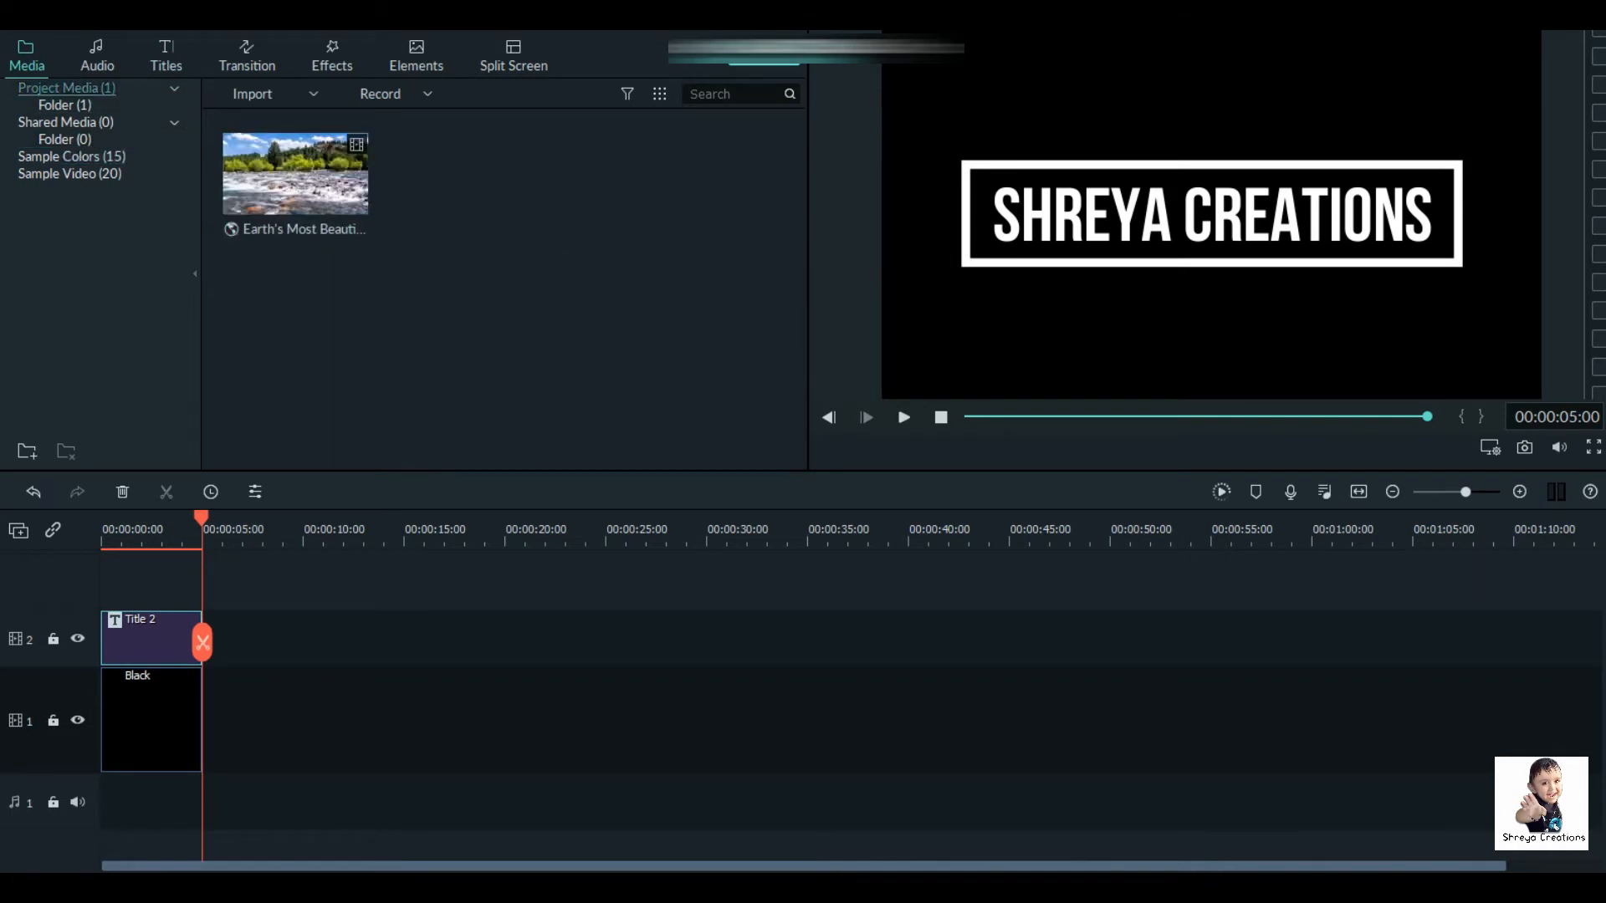
{"action": "left_click", "coordinate": [763, 55]}
{"action": "left_click", "coordinate": [1153, 608]}
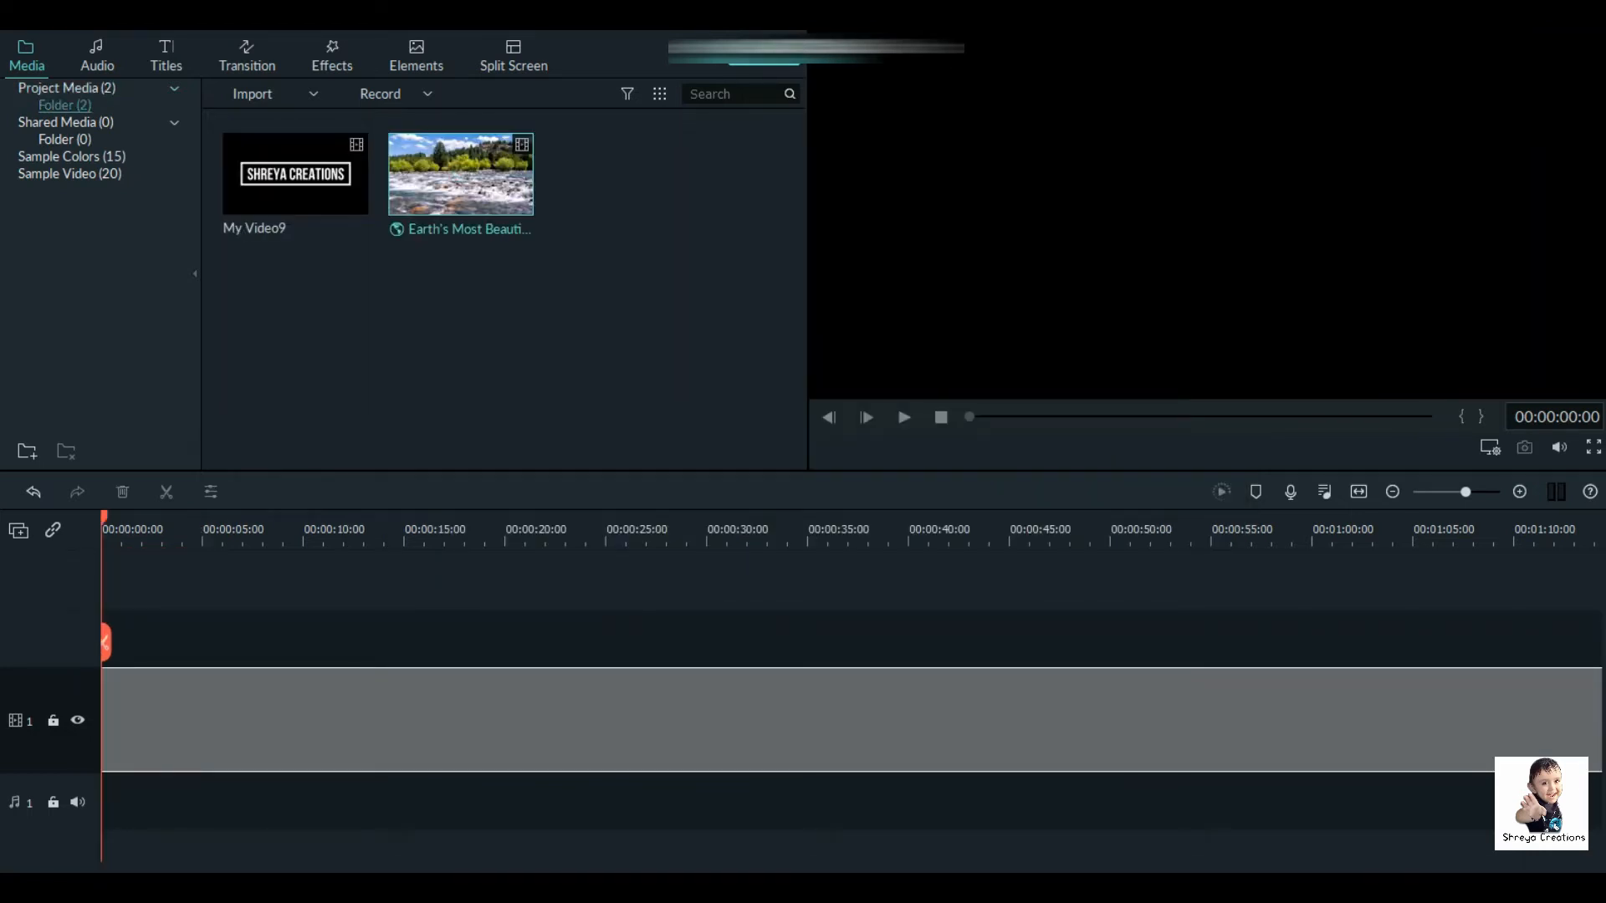
Place the Earth's Most Beautiful Places video on track 1 and the exported My Video9 clip above it on track 2.
{"action": "left_click", "coordinate": [791, 489]}
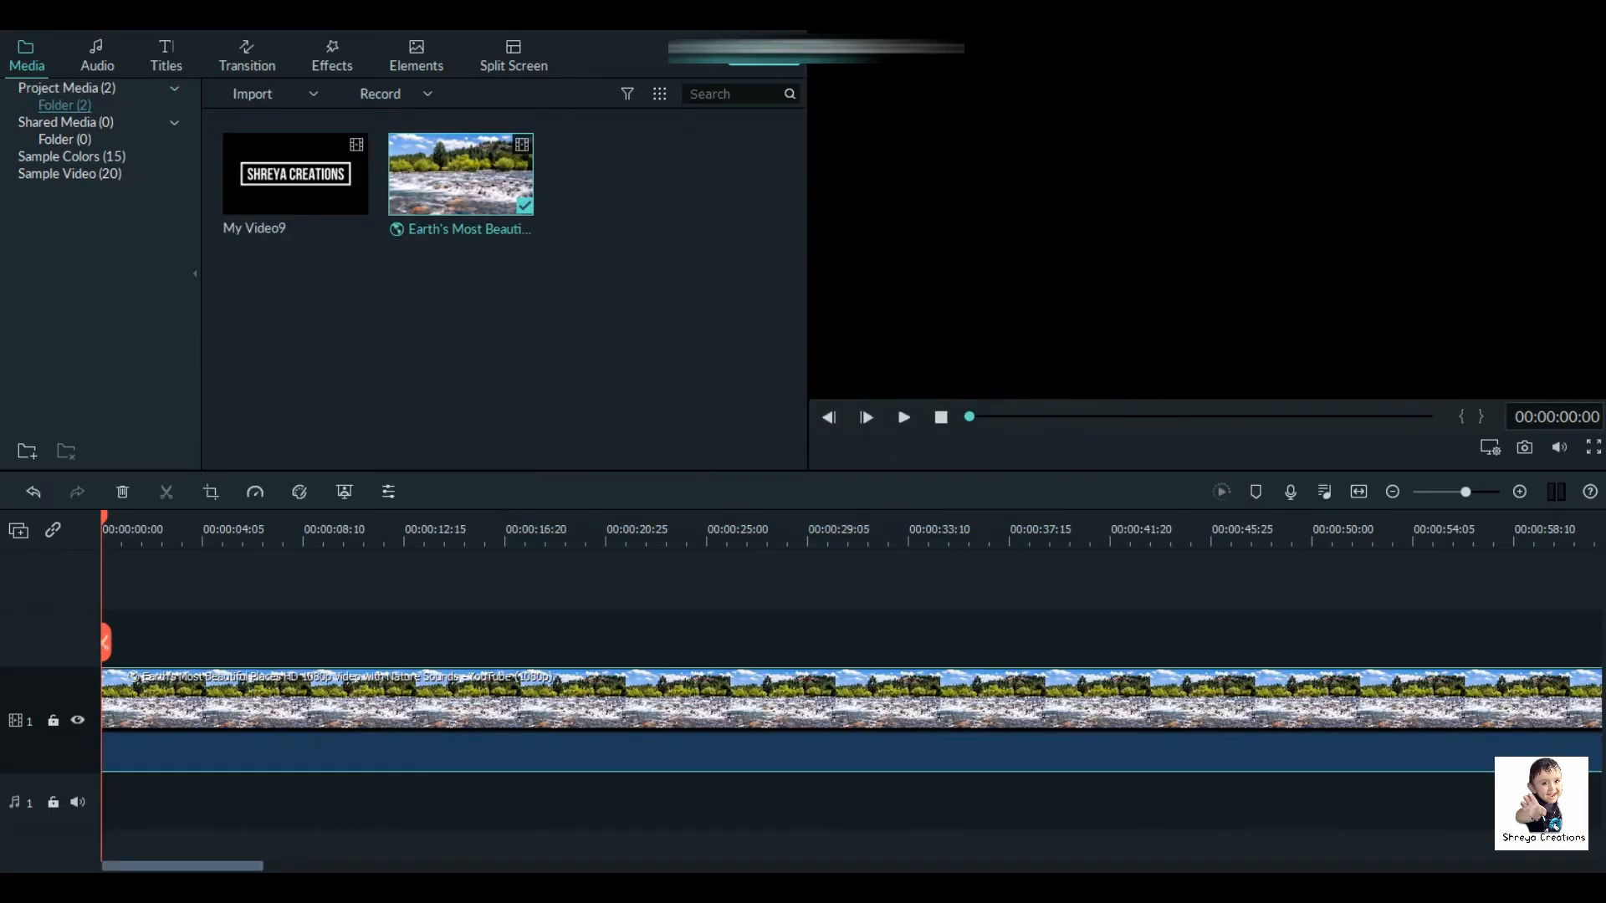
{"action": "left_click", "coordinate": [296, 174]}
{"action": "left_click_drag", "start_coordinate": [295, 174], "coordinate": [159, 637]}
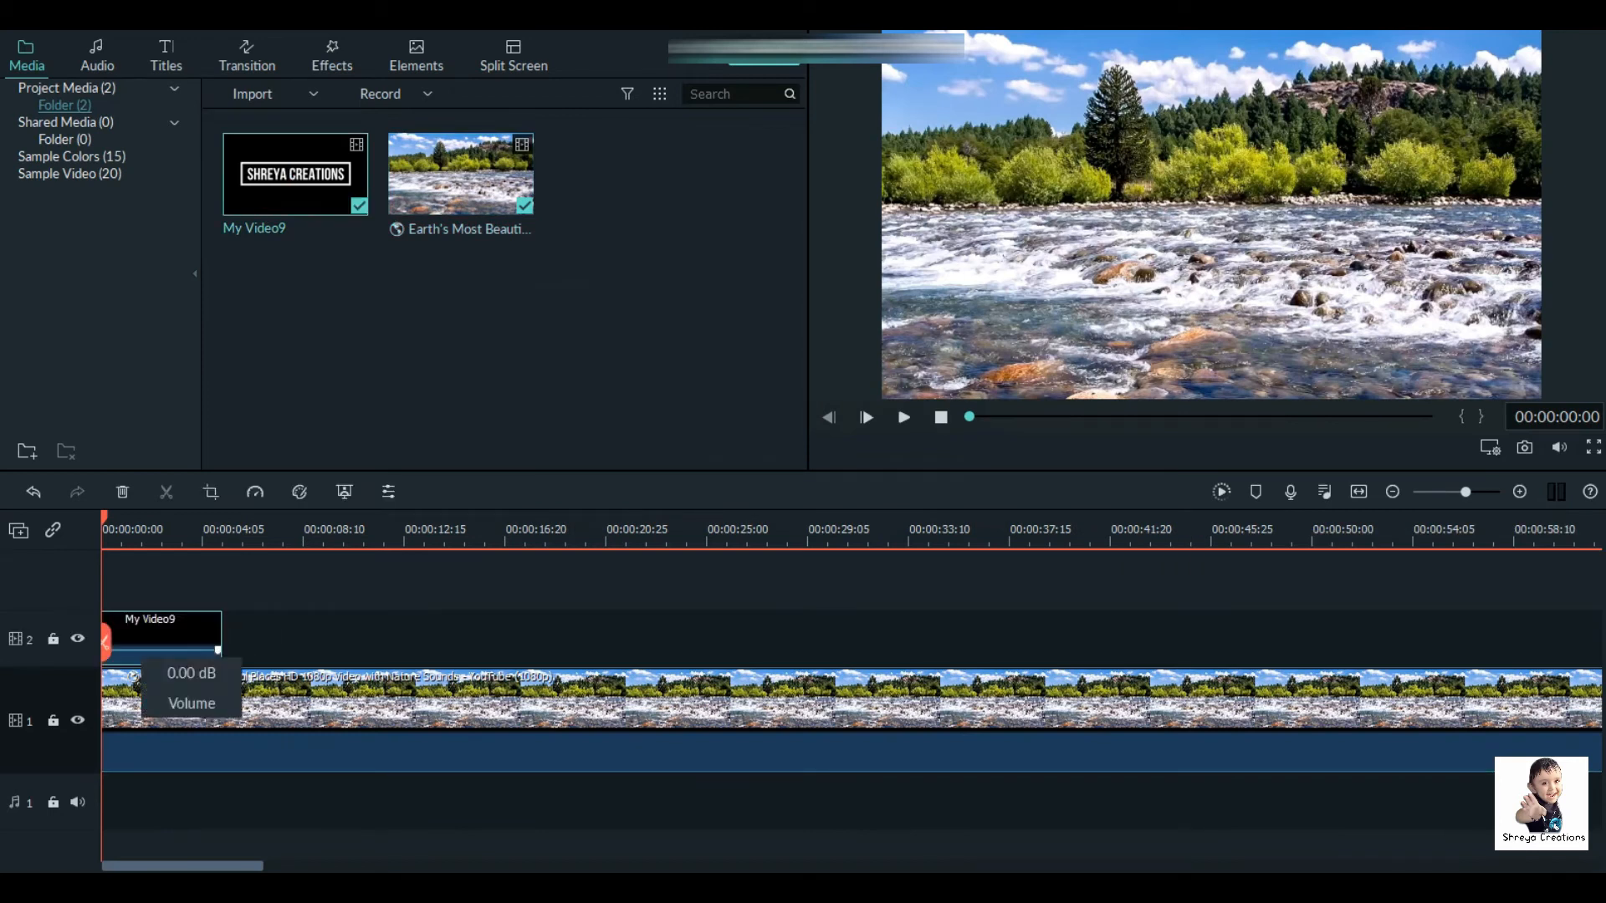
Split the nature video at the end of My Video9, delete the remainder, and play back the trimmed timeline.
{"action": "key", "text": "space"}
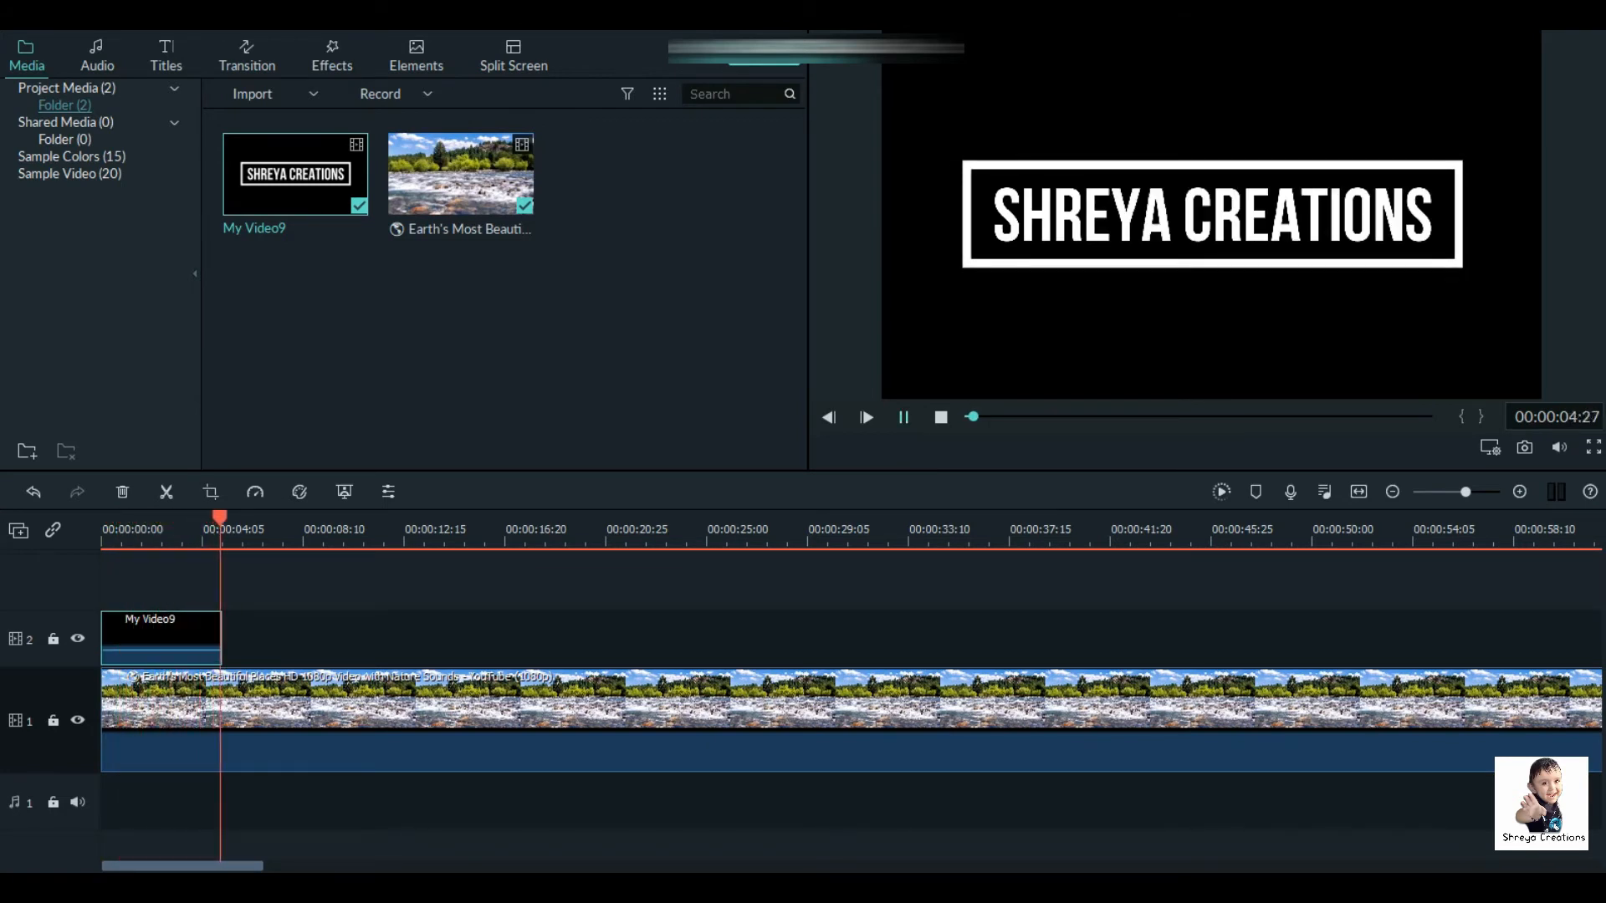
{"action": "left_click", "coordinate": [905, 415]}
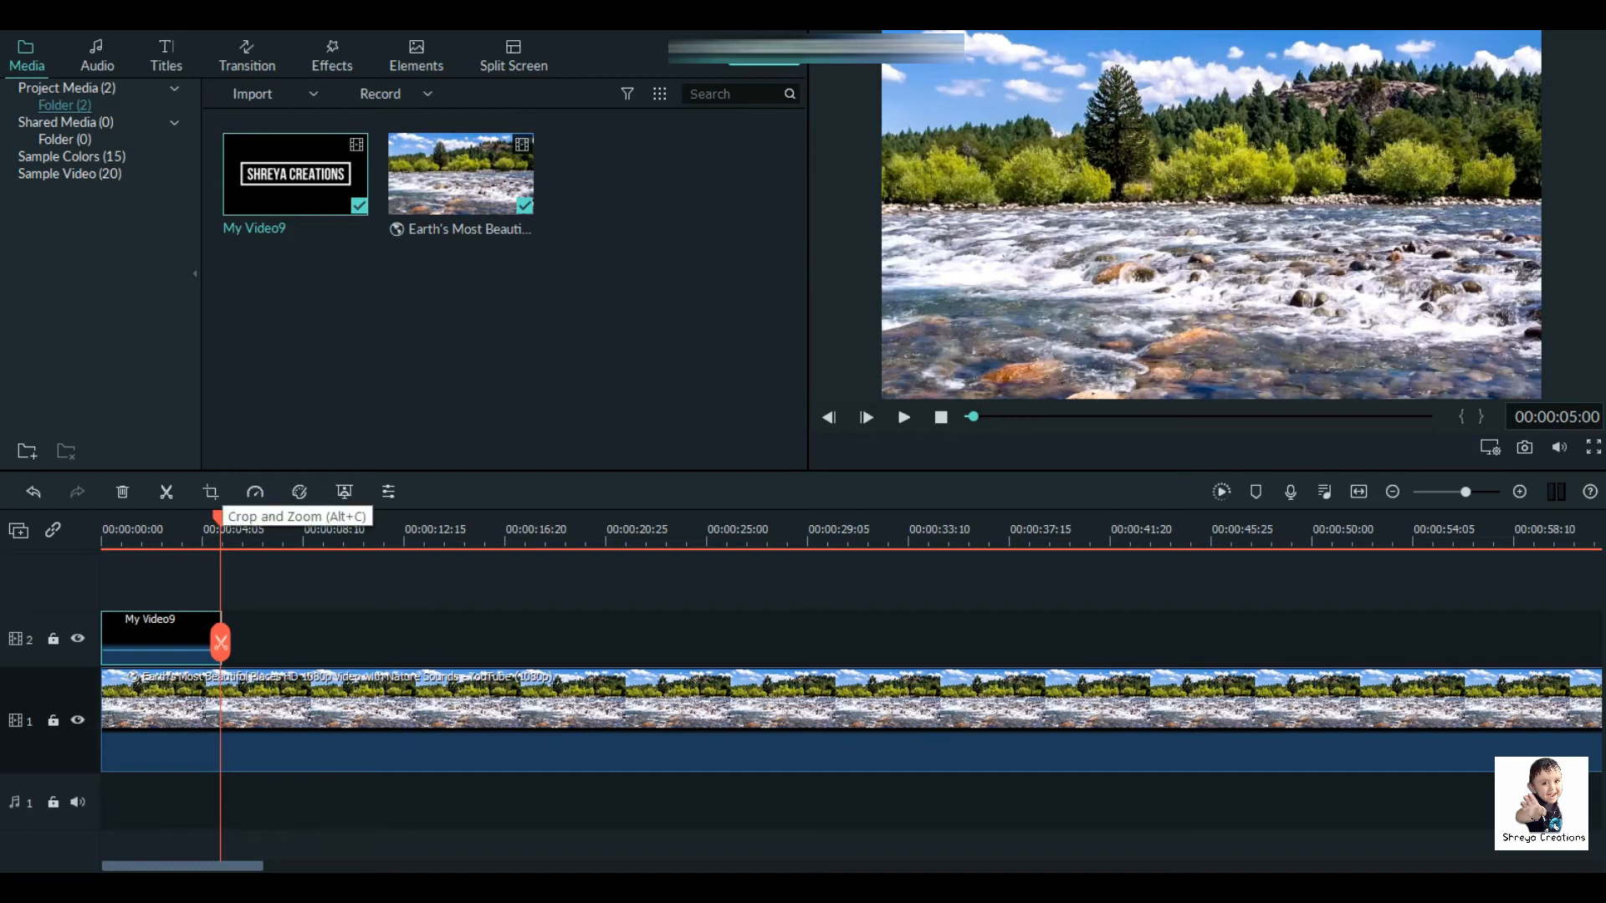
{"action": "left_click_drag", "start_coordinate": [220, 518], "coordinate": [222, 518]}
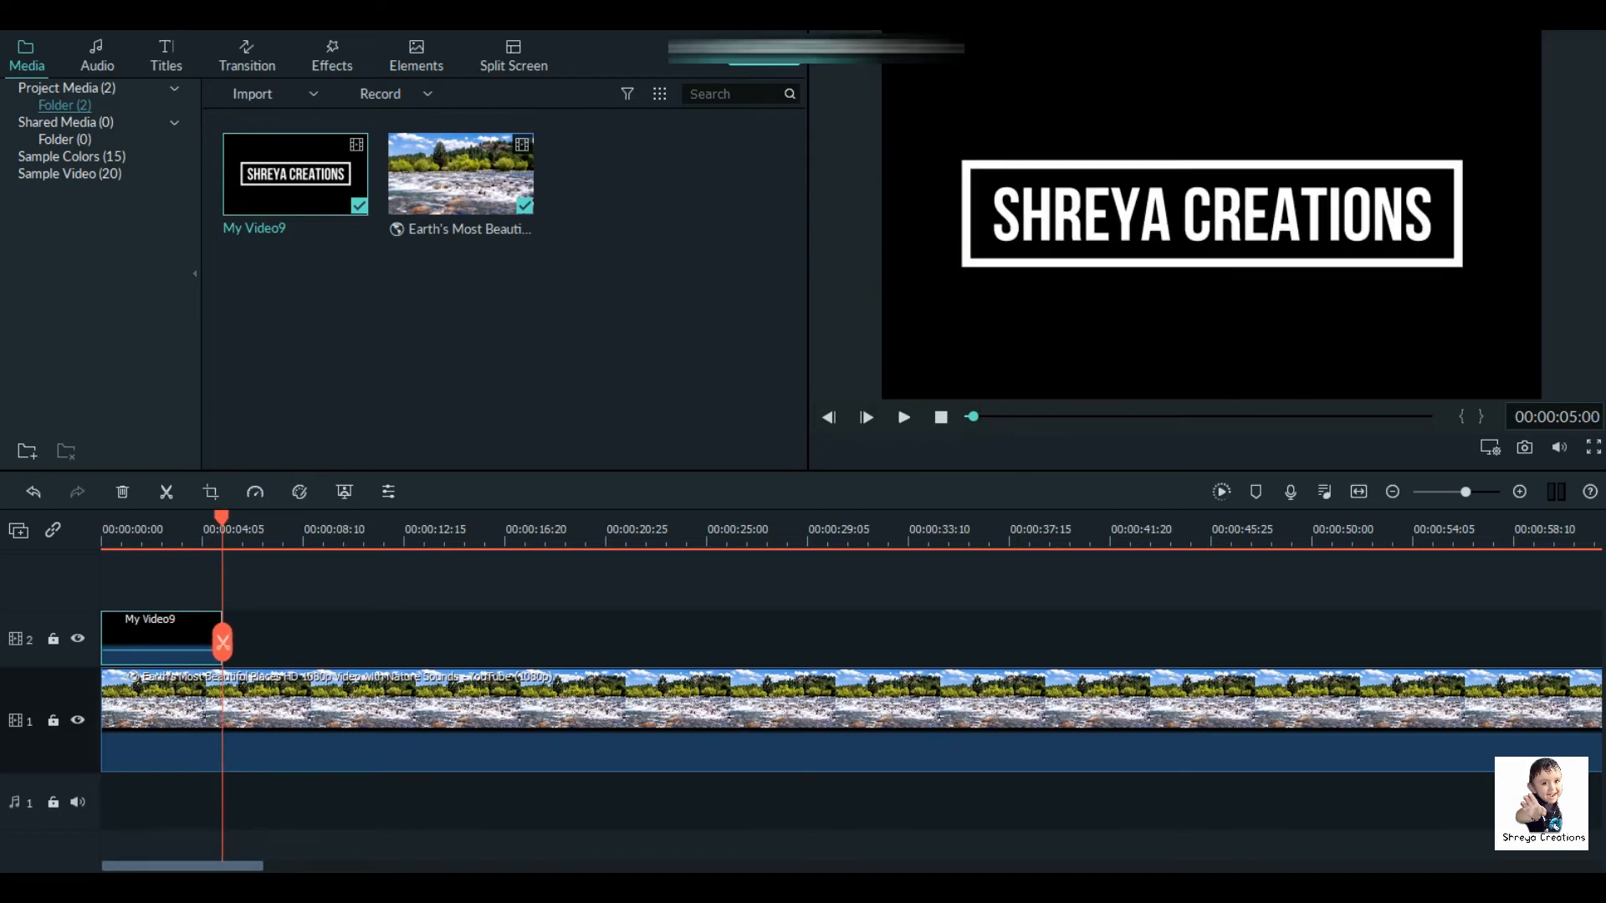
{"action": "left_click", "coordinate": [222, 643]}
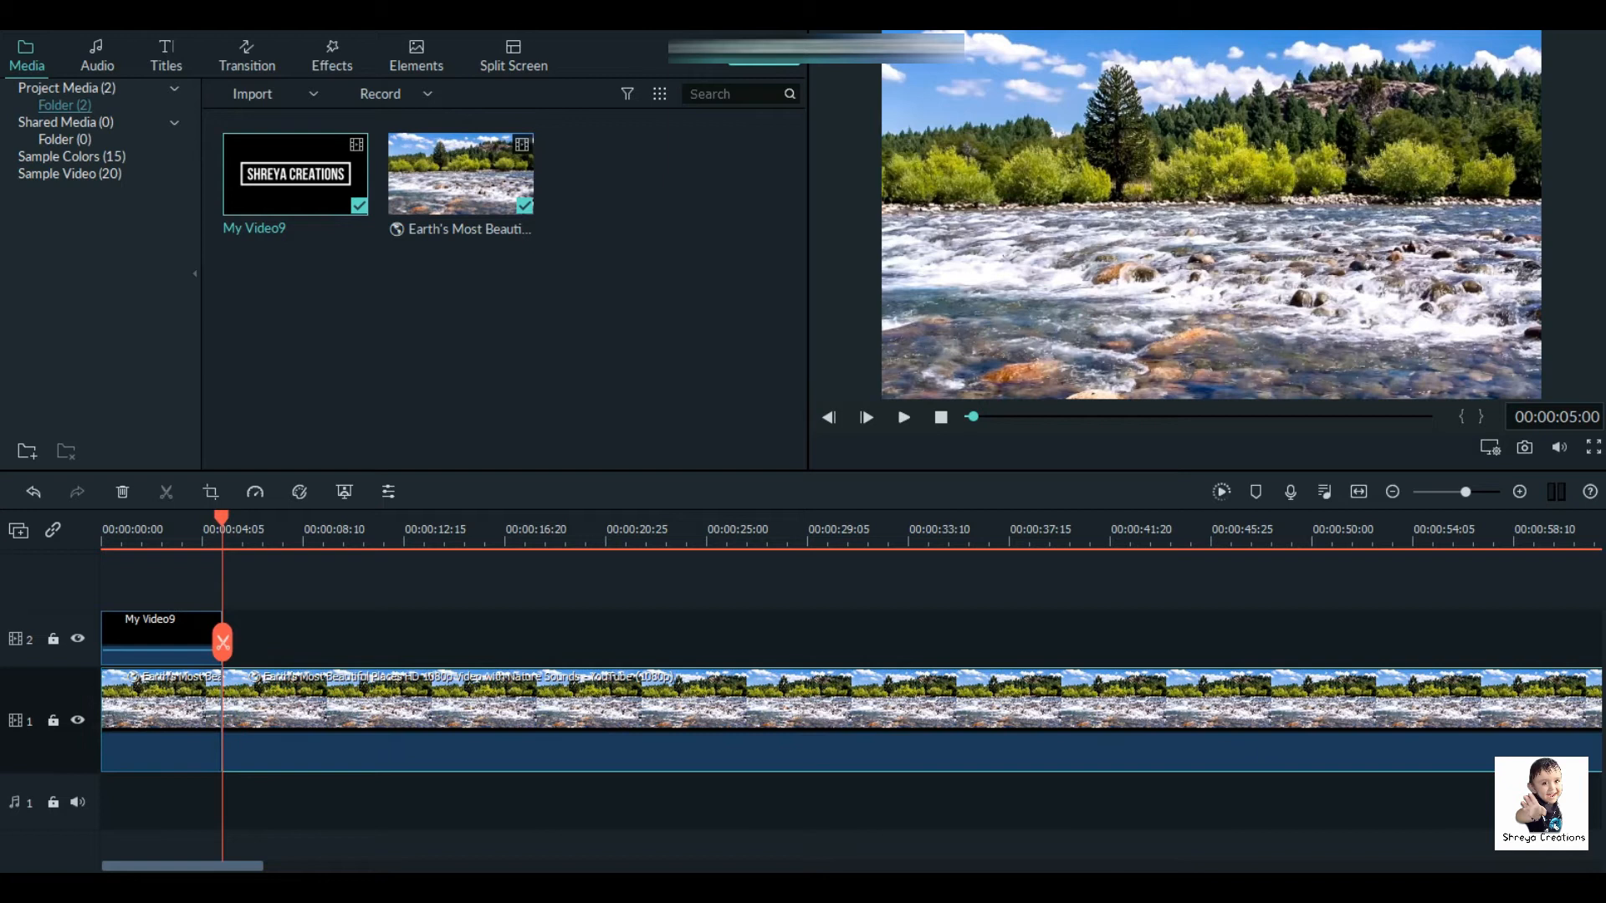
{"action": "key", "text": "Delete"}
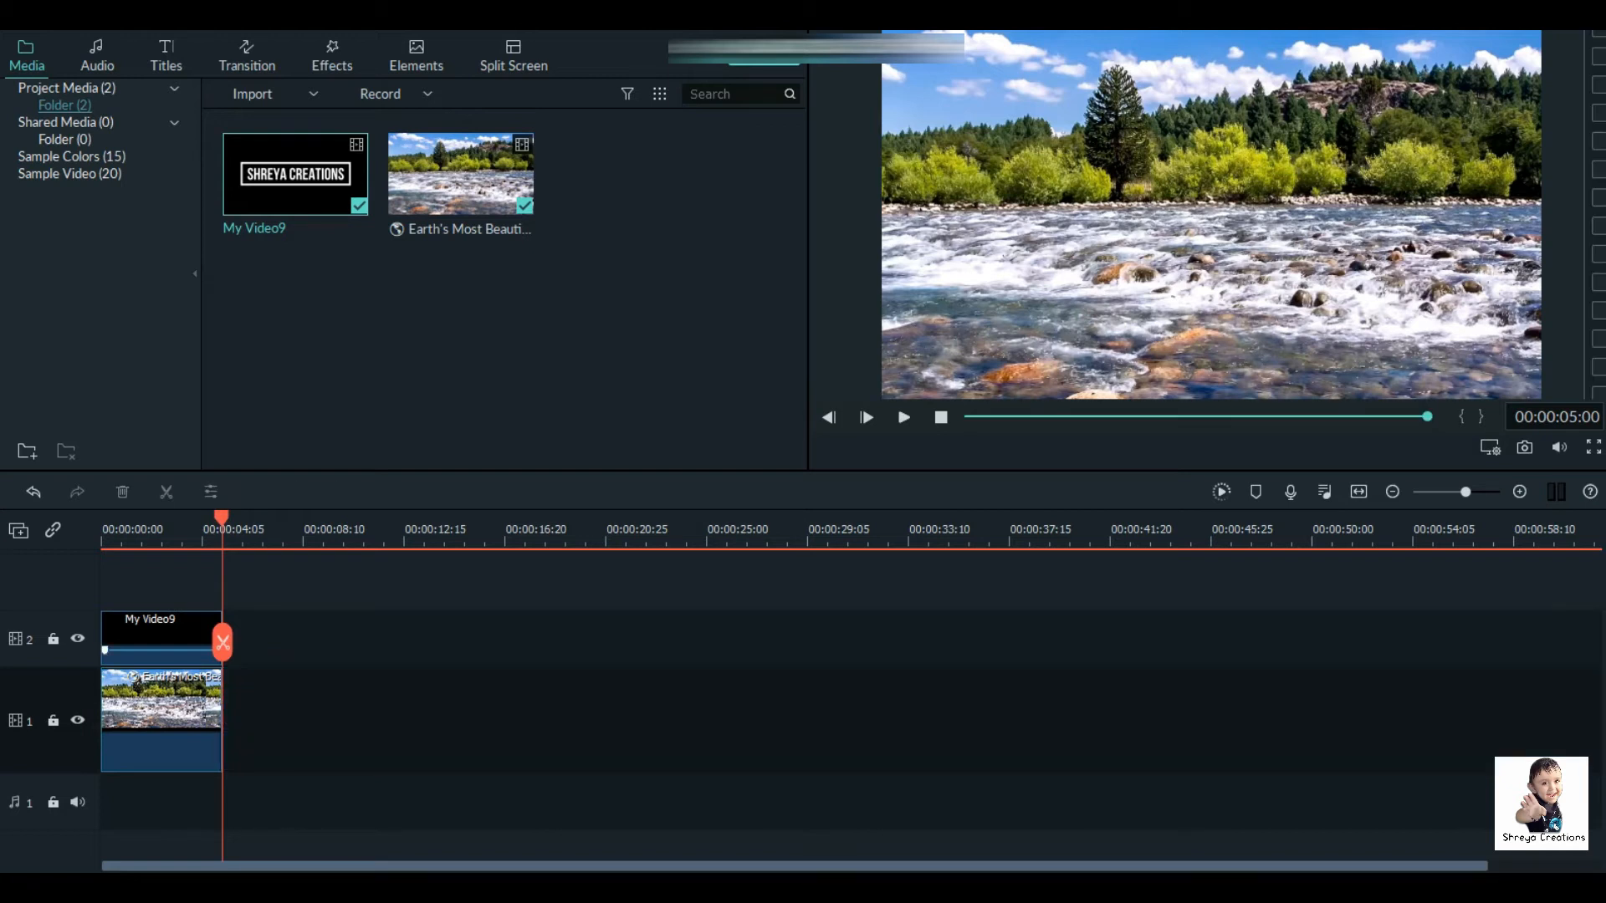
{"action": "key", "text": "space"}
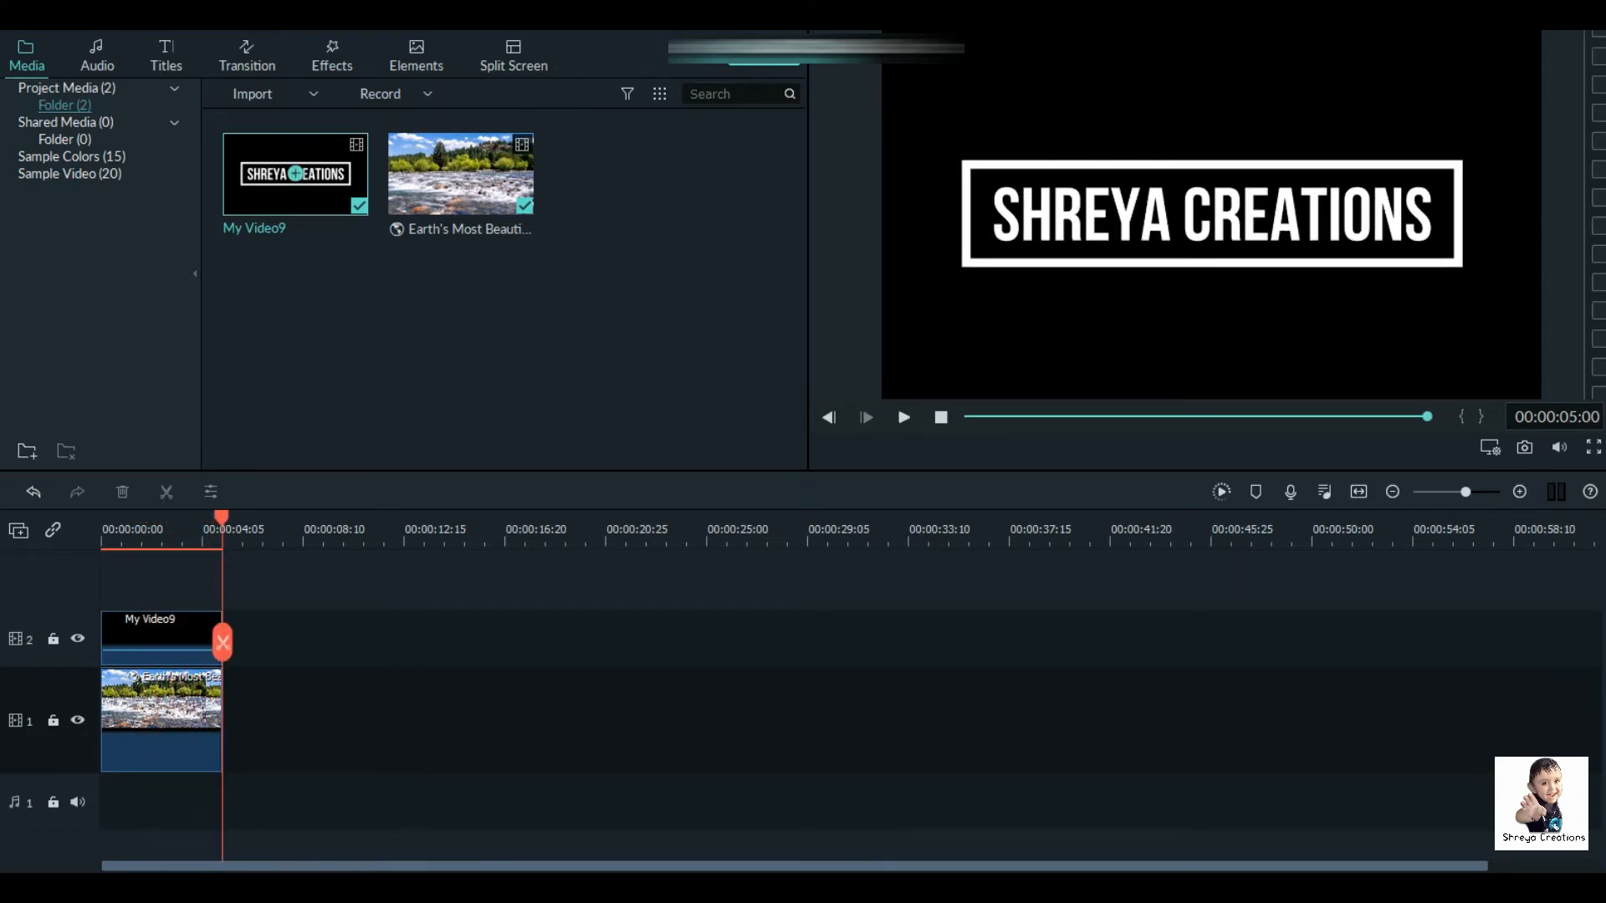
Set the blending mode of the My Video9 clip to Multiply and play back the composited title.
{"action": "left_click", "coordinate": [104, 649]}
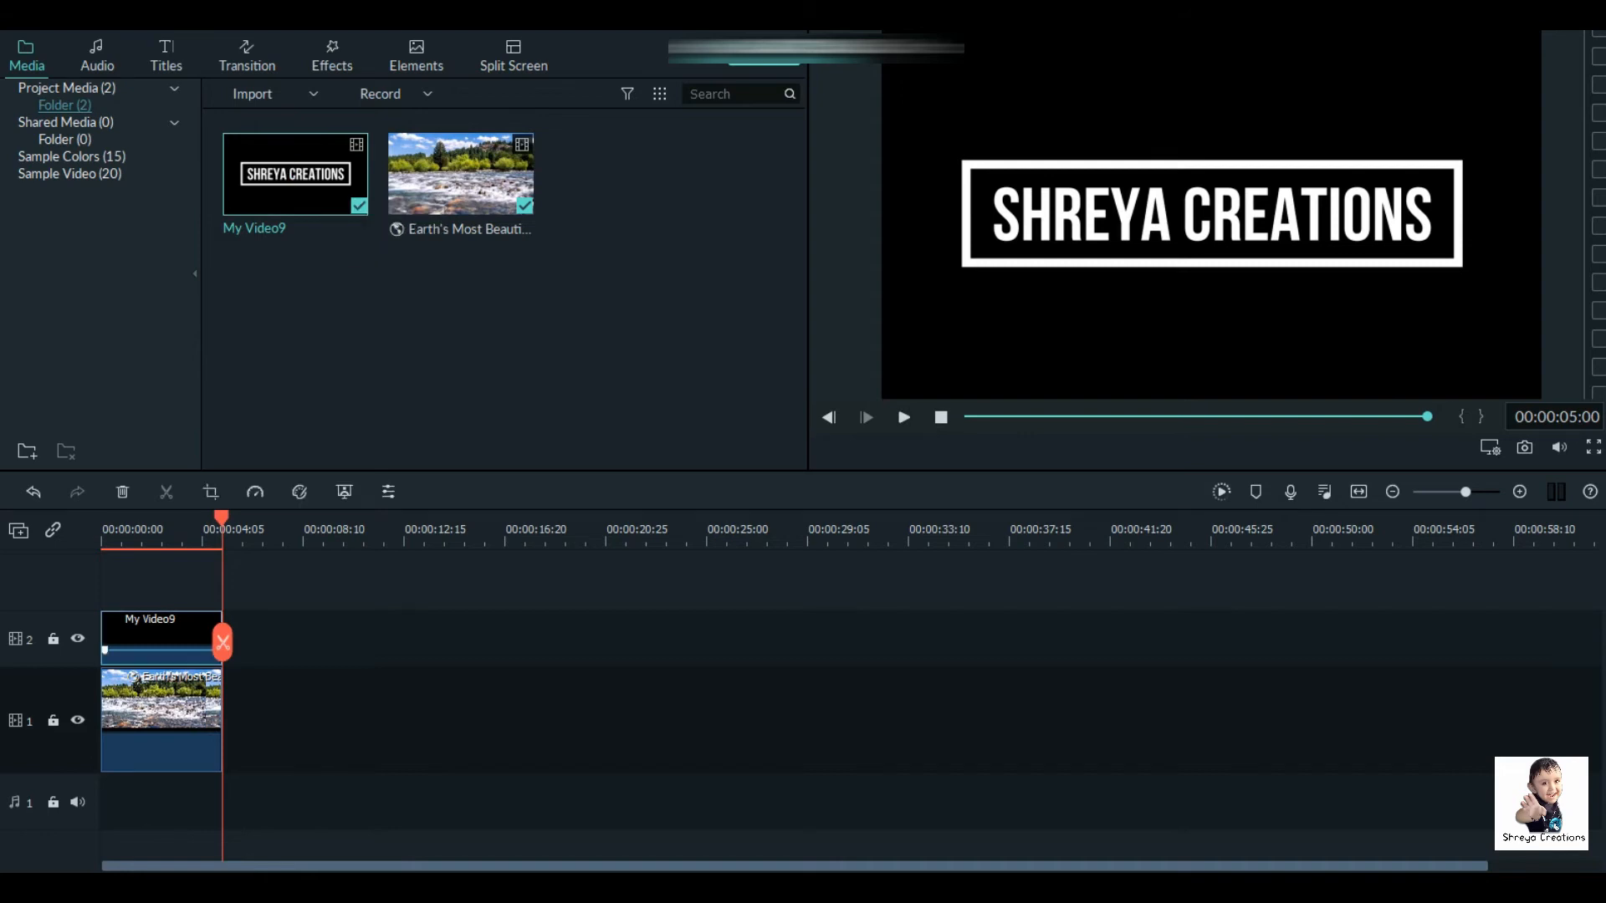
{"action": "double_click", "coordinate": [105, 650]}
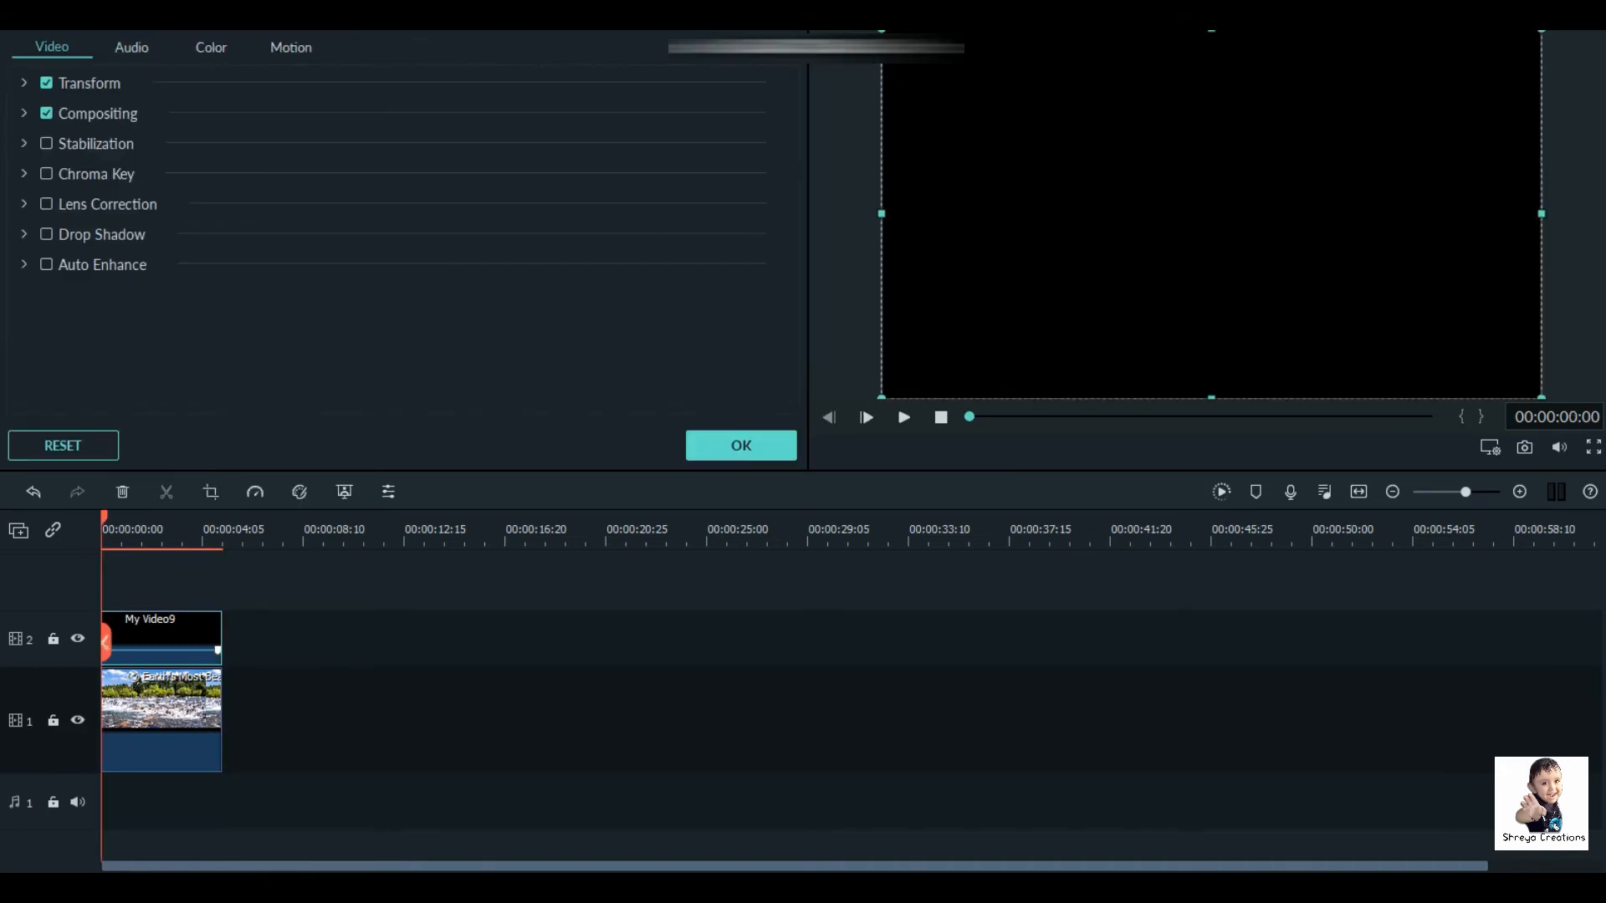
{"action": "left_click", "coordinate": [24, 113]}
{"action": "left_click", "coordinate": [366, 166]}
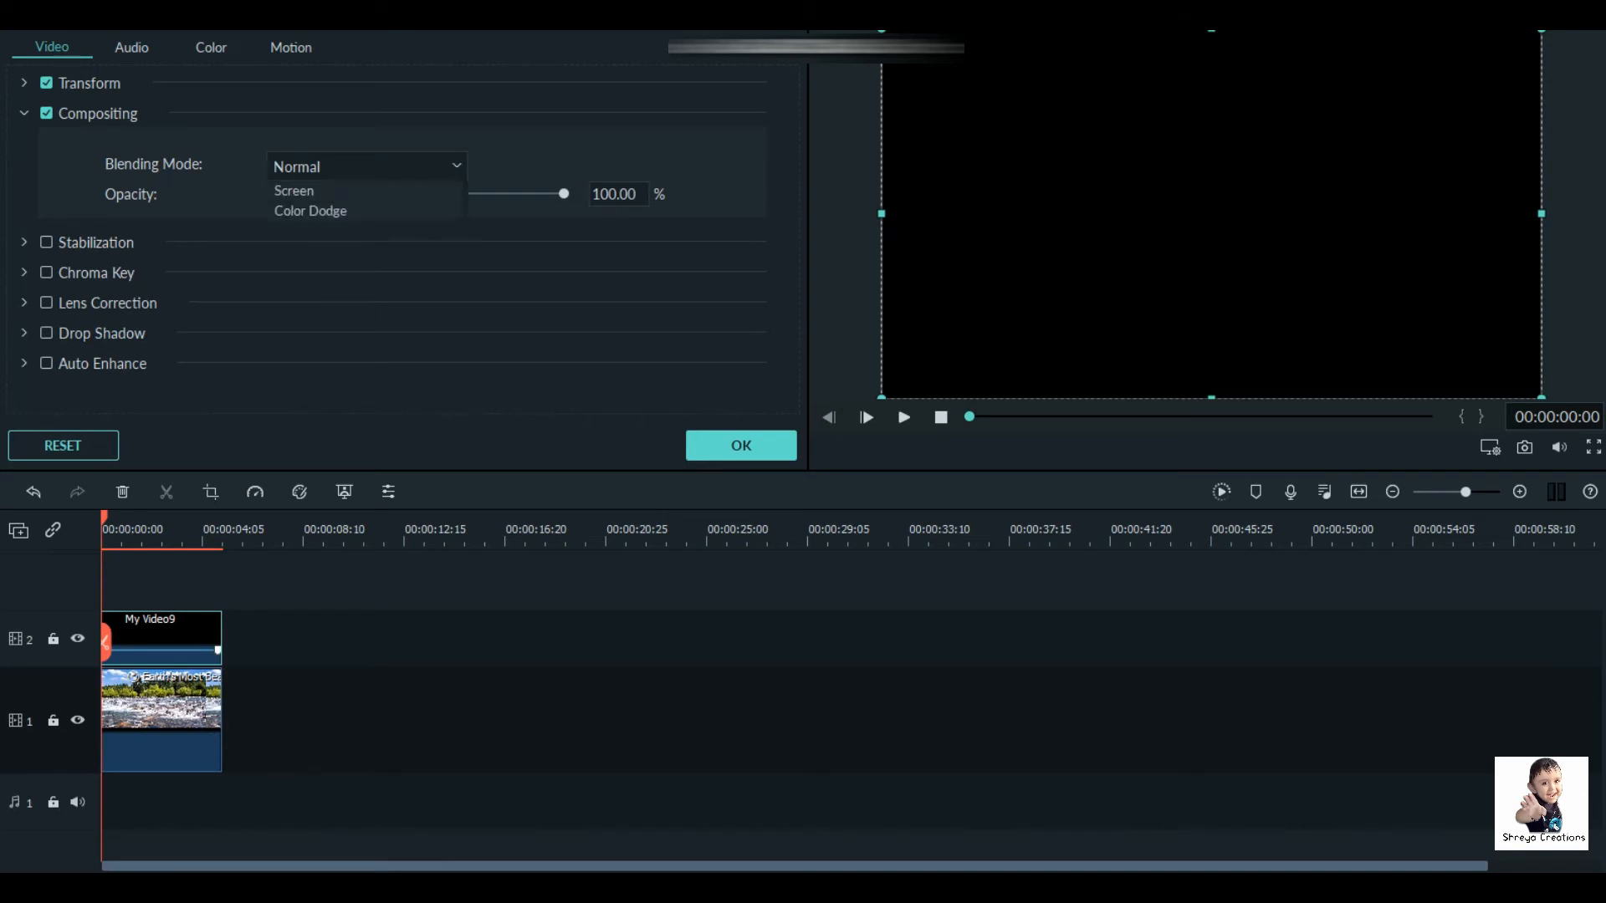
{"action": "left_click", "coordinate": [298, 233]}
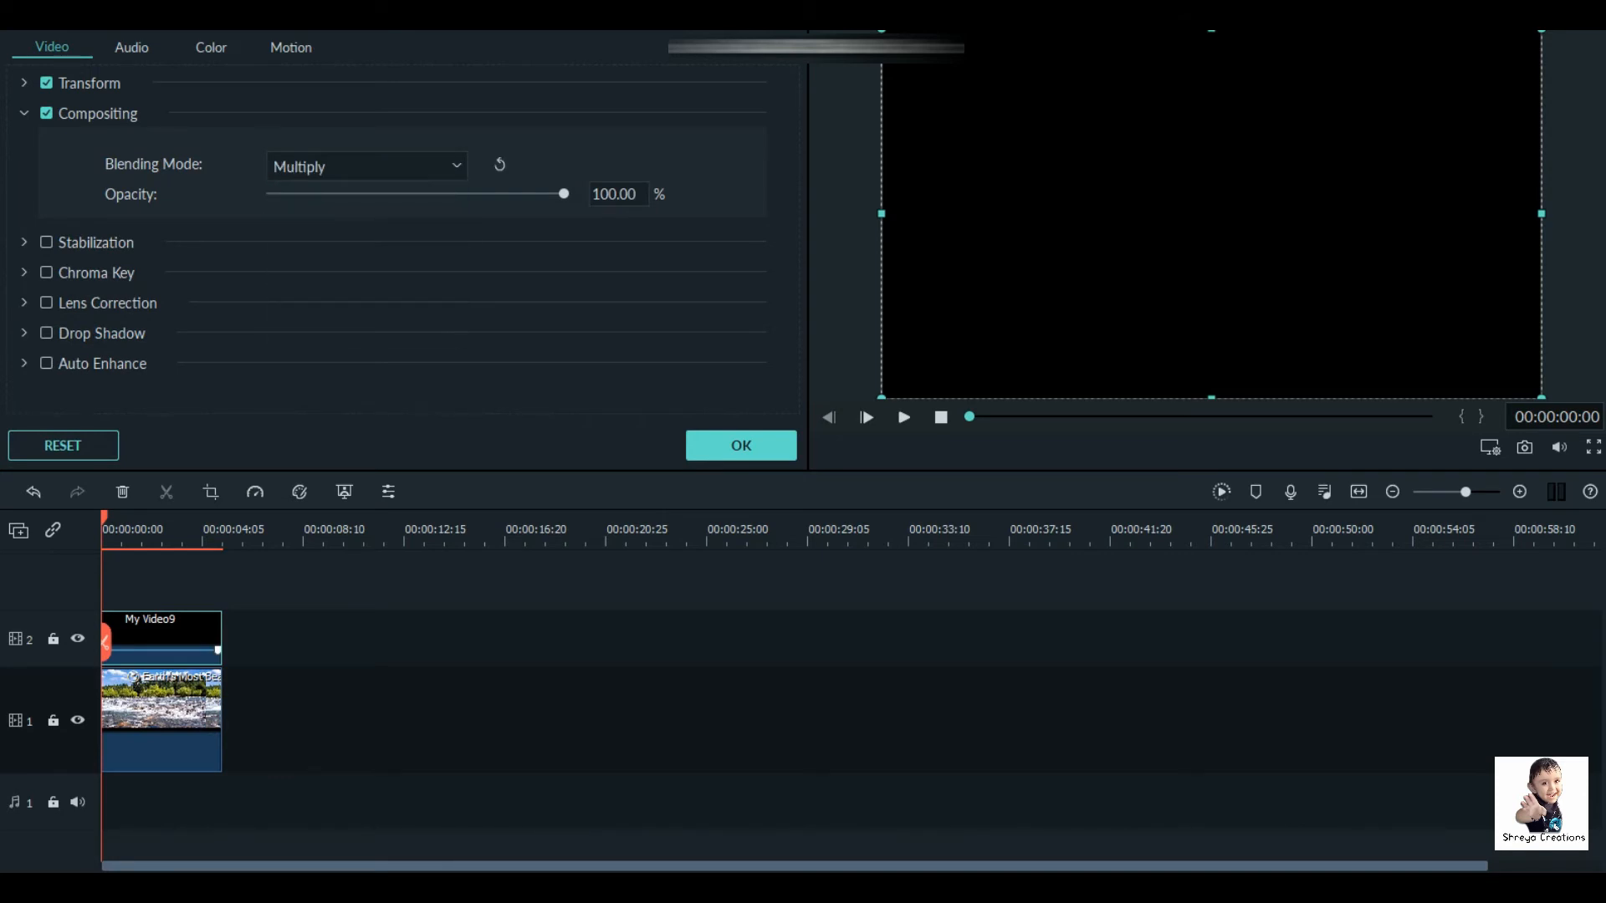
{"action": "left_click", "coordinate": [741, 445]}
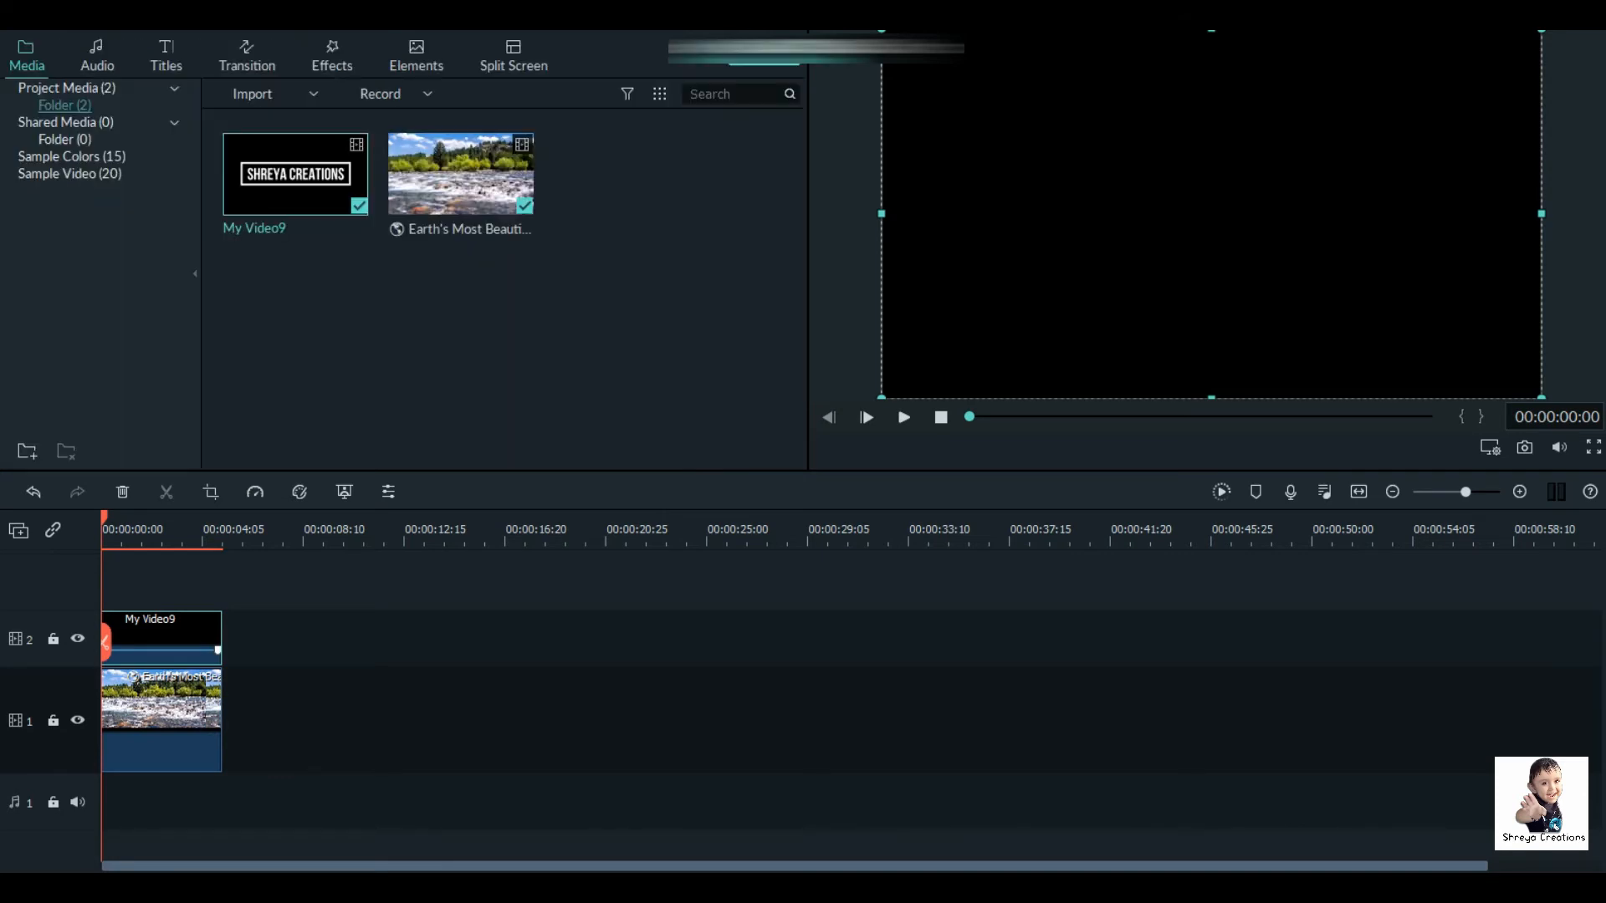
{"action": "left_click", "coordinate": [904, 418]}
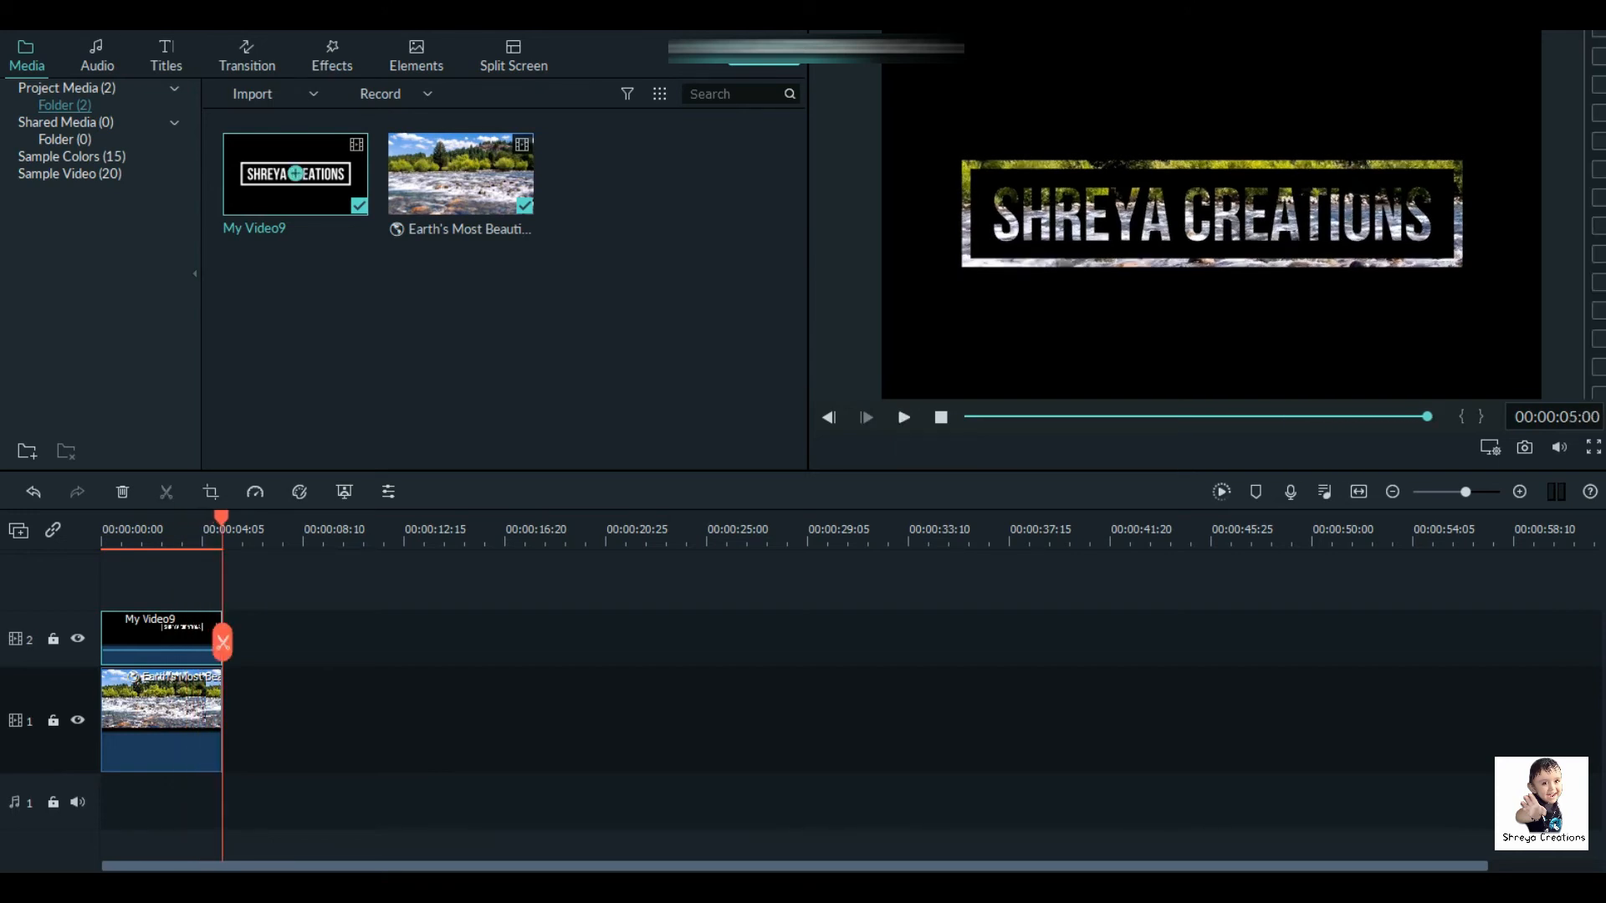
Preview the Drift and Infinite music tracks and place Infinite on audio track 1 at the start of the timeline.
{"action": "left_click", "coordinate": [253, 94]}
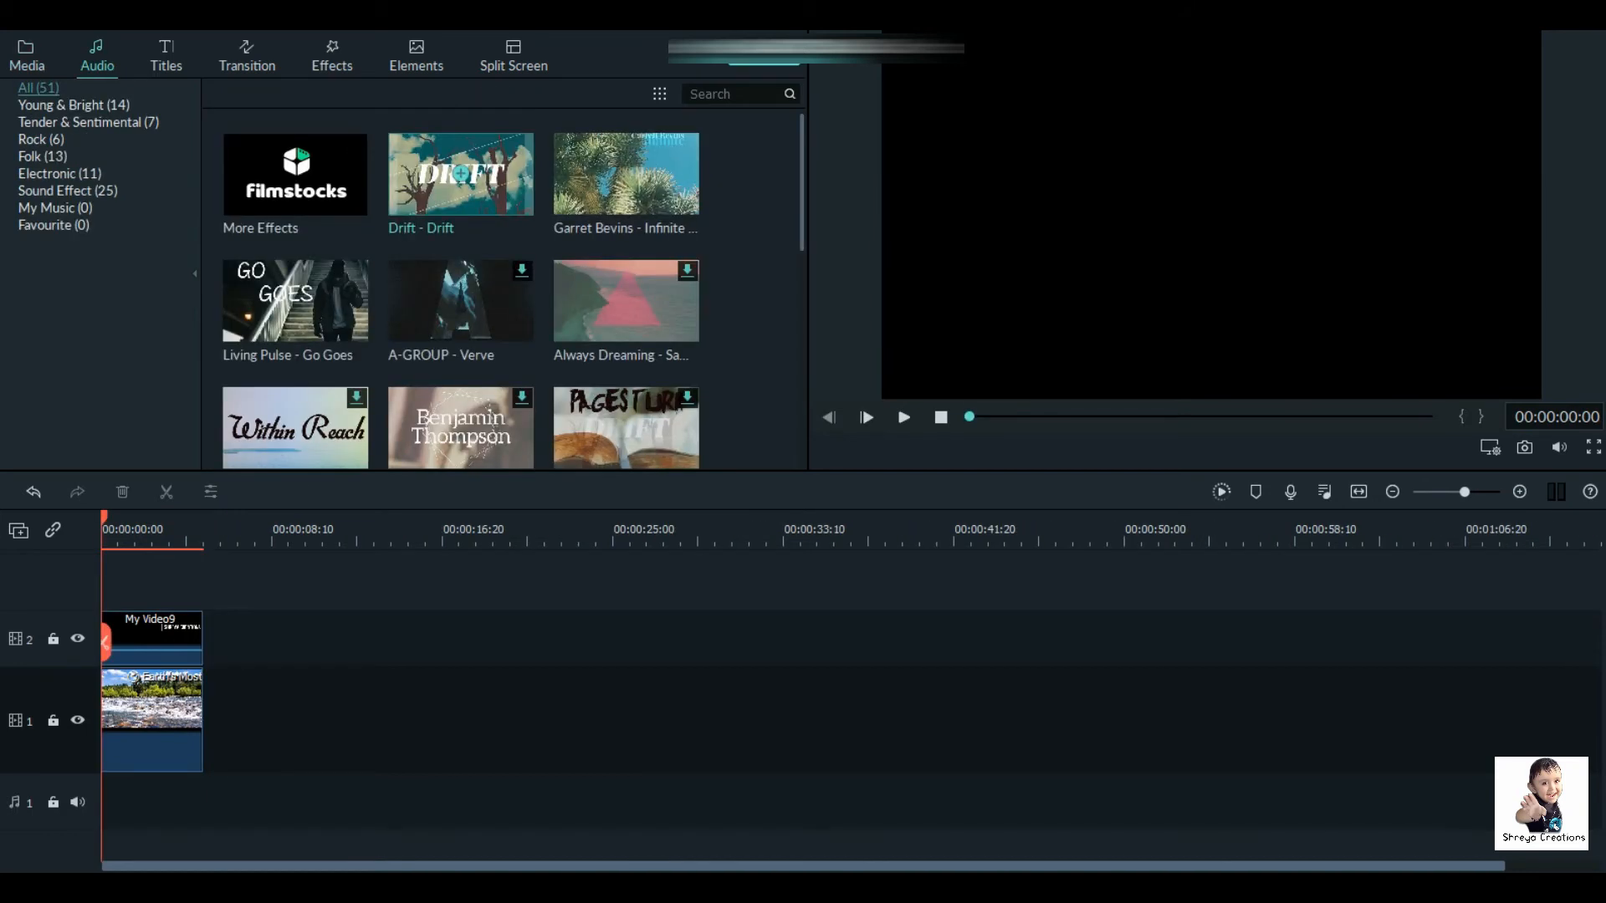
{"action": "double_click", "coordinate": [461, 174]}
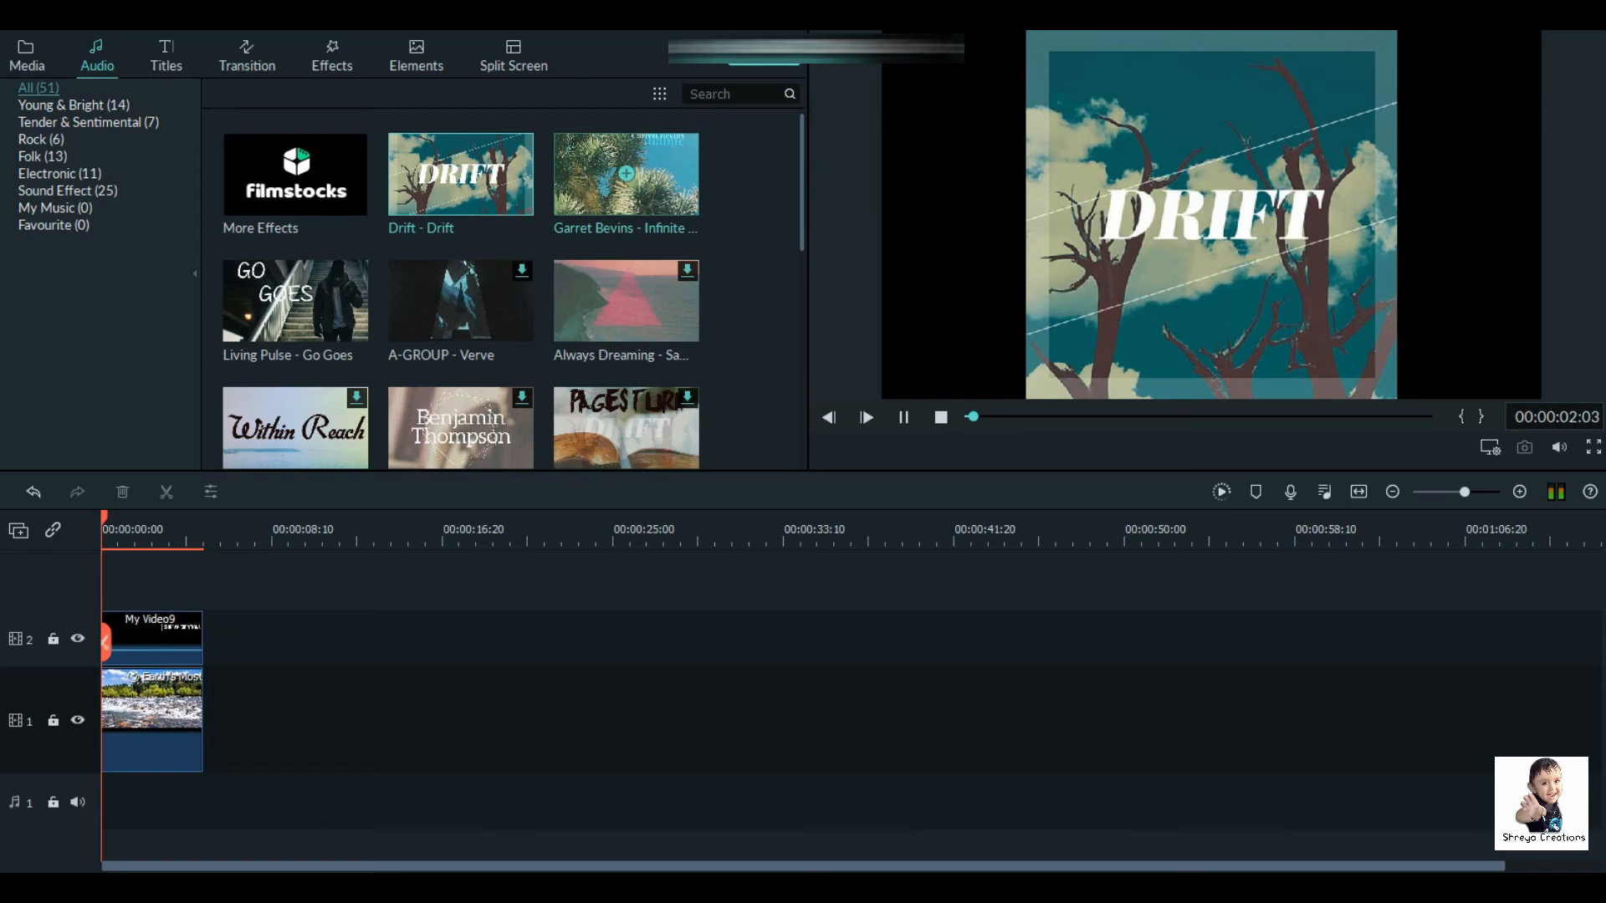
{"action": "double_click", "coordinate": [626, 176]}
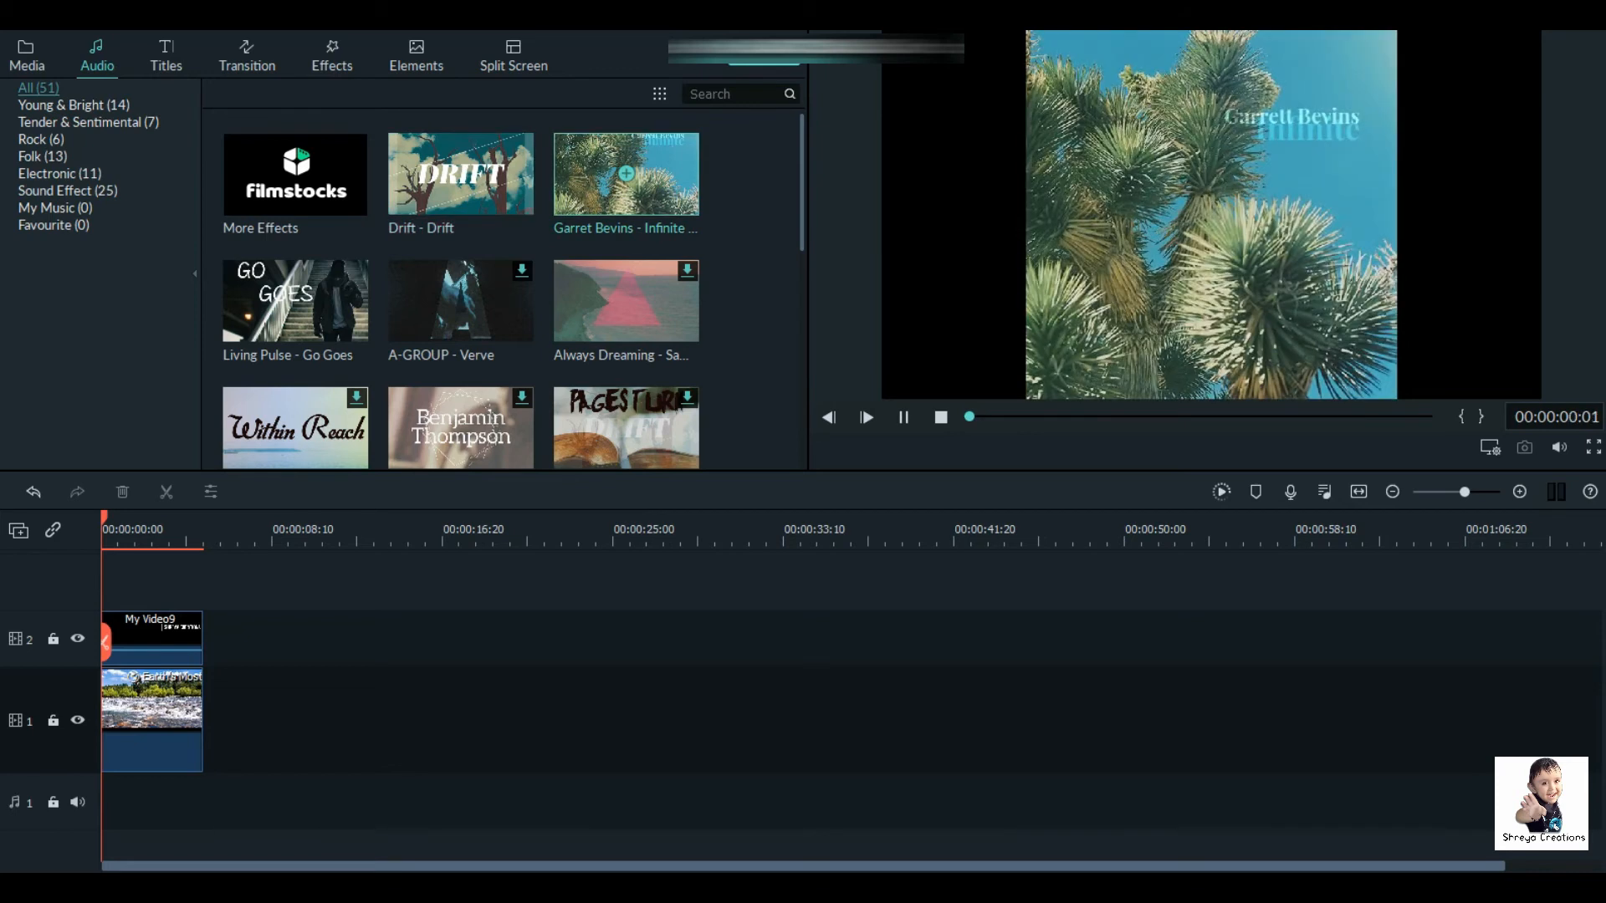
{"action": "left_click", "coordinate": [296, 300]}
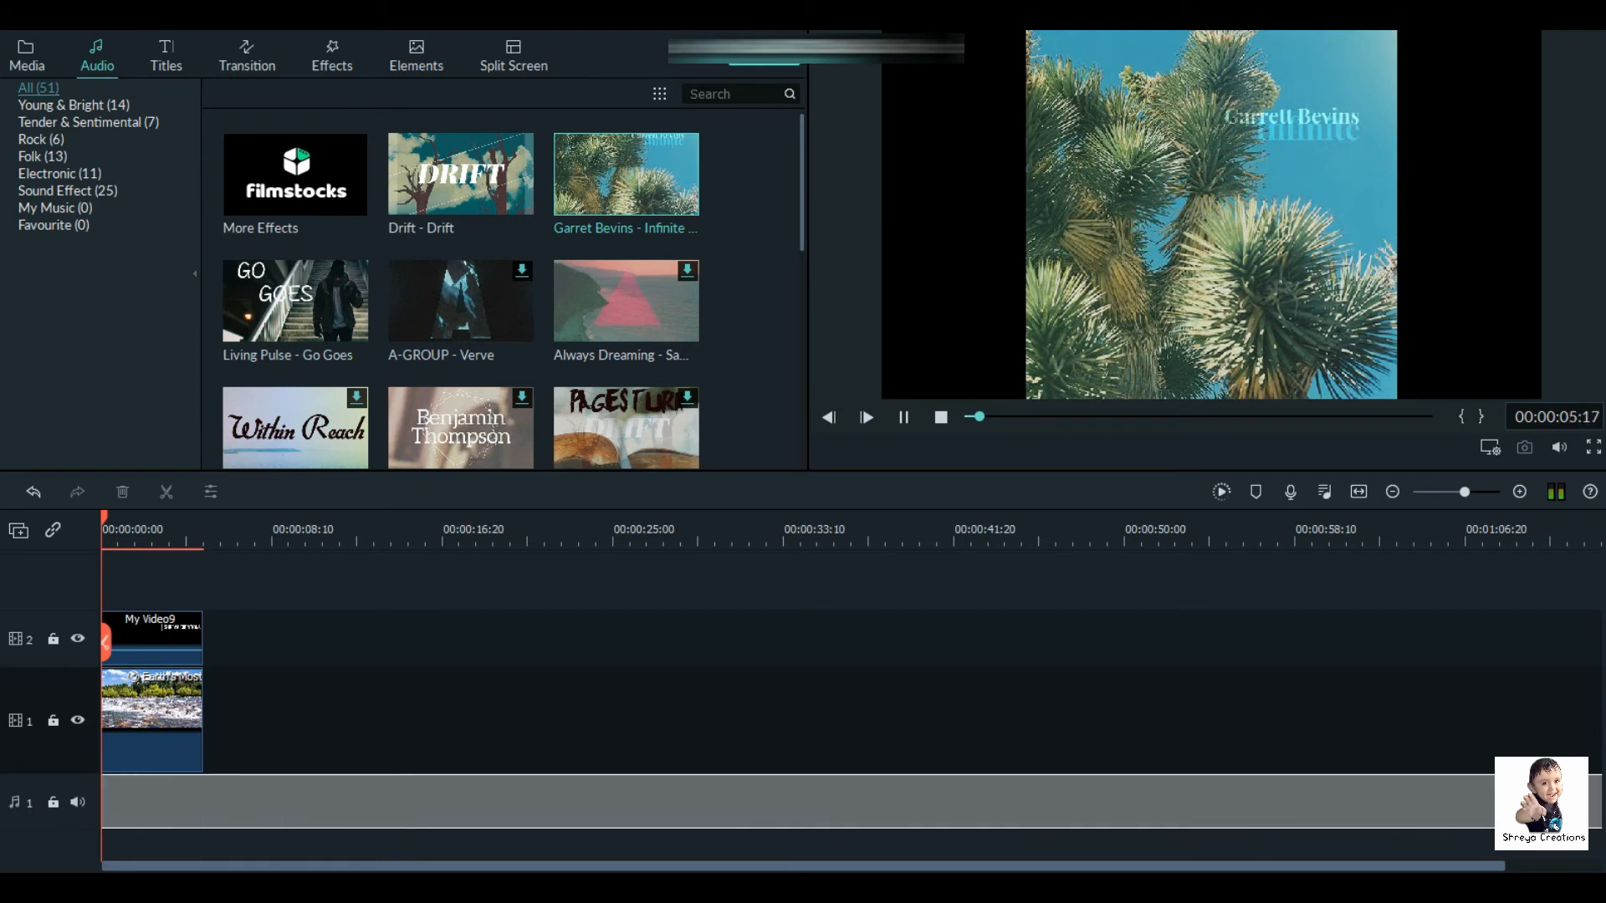
Play back the composited title with the music and trim the music clip to end with the video clips.
{"action": "left_click", "coordinate": [903, 417]}
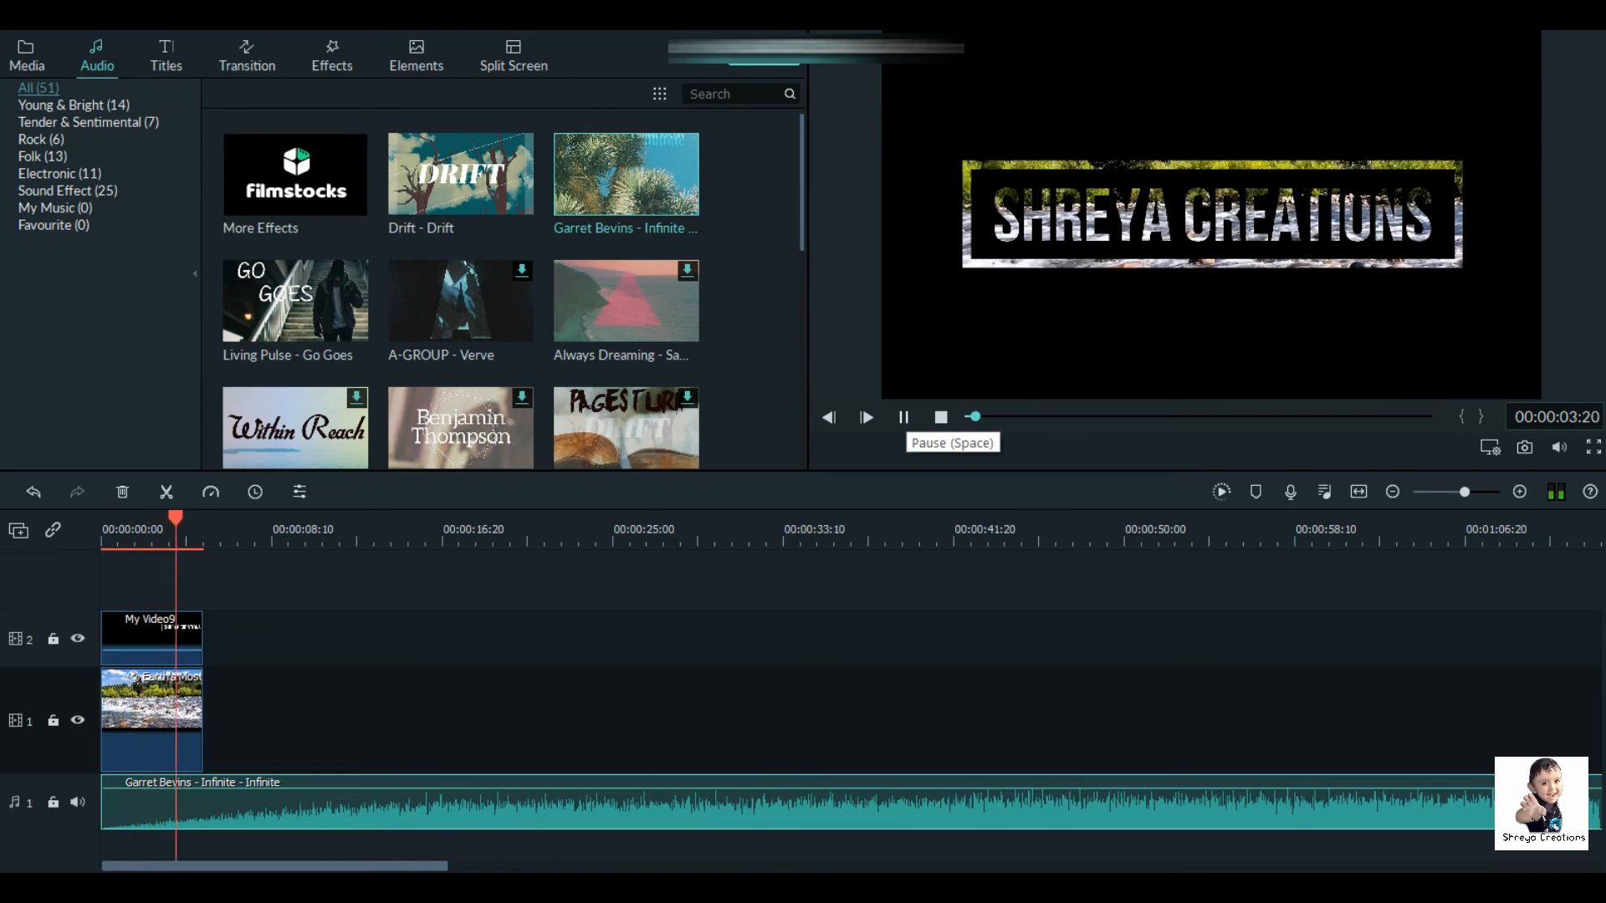
{"action": "left_click", "coordinate": [903, 417]}
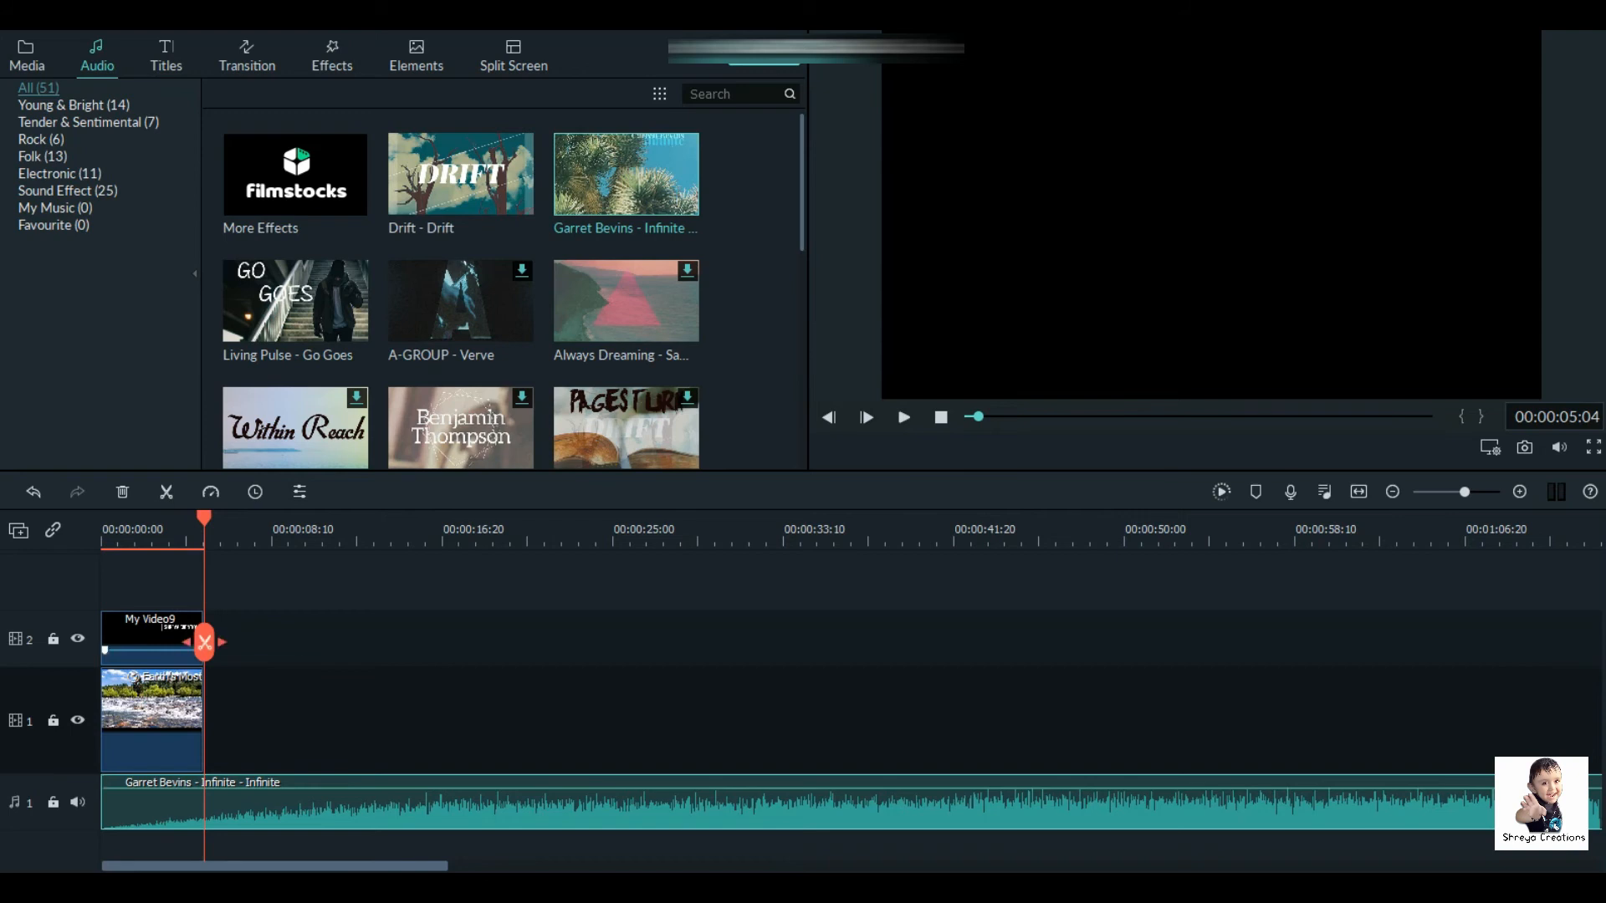
{"action": "left_click", "coordinate": [205, 643]}
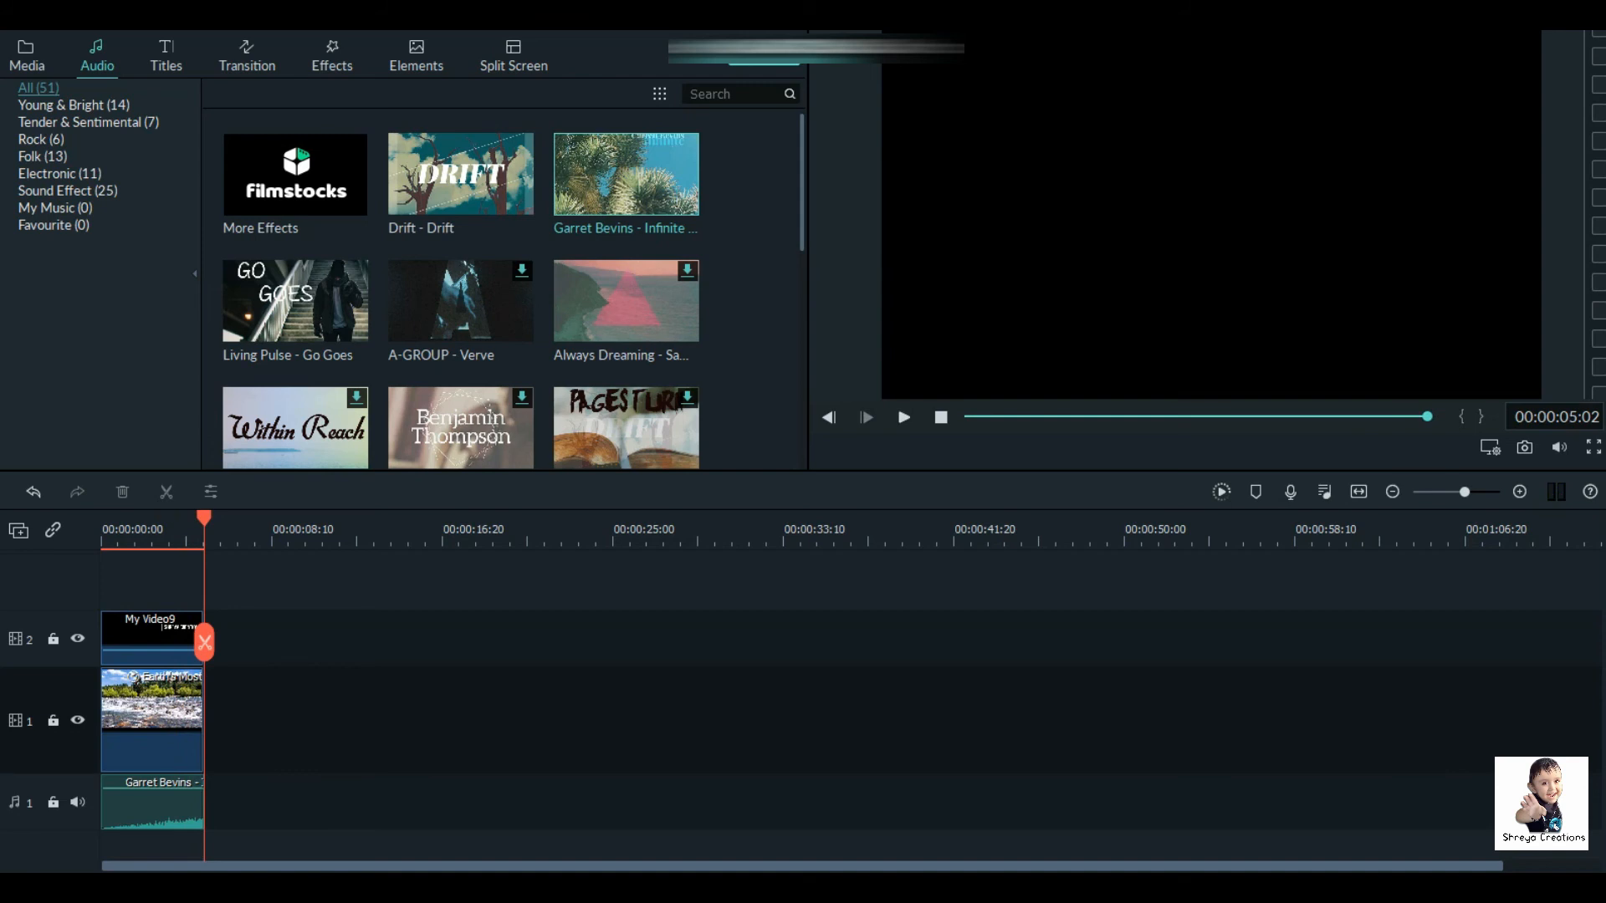
Save the project as "How to make a blended logo" and export the finished composition to the computer as an MP4 video.
{"action": "key", "text": "ctrl+s"}
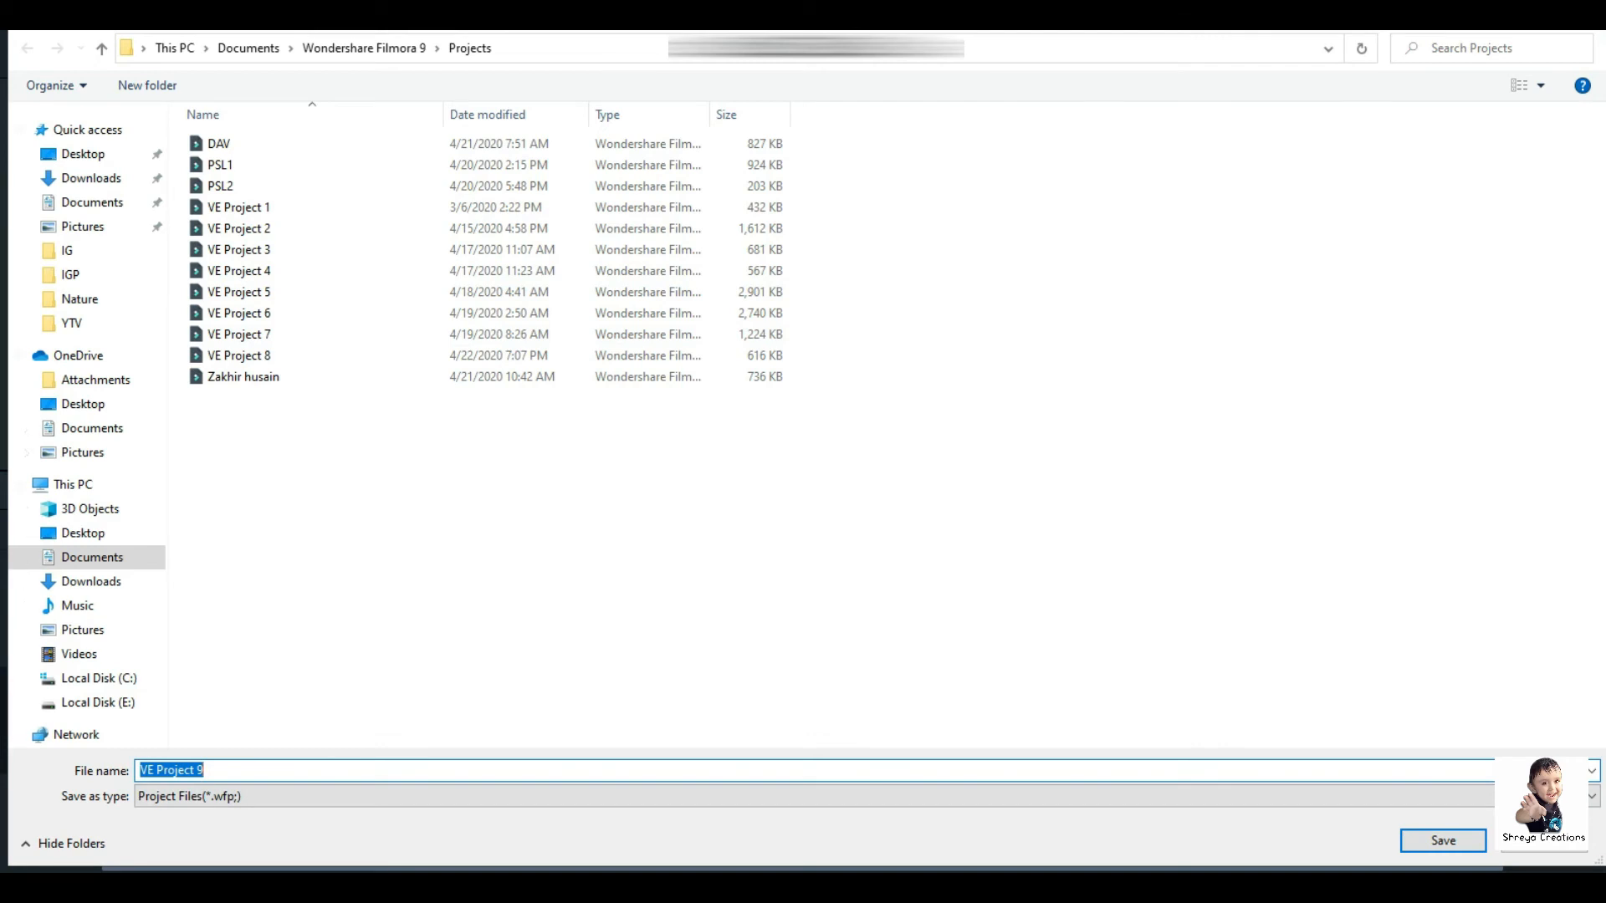
{"action": "type", "text": "How to make a blended "}
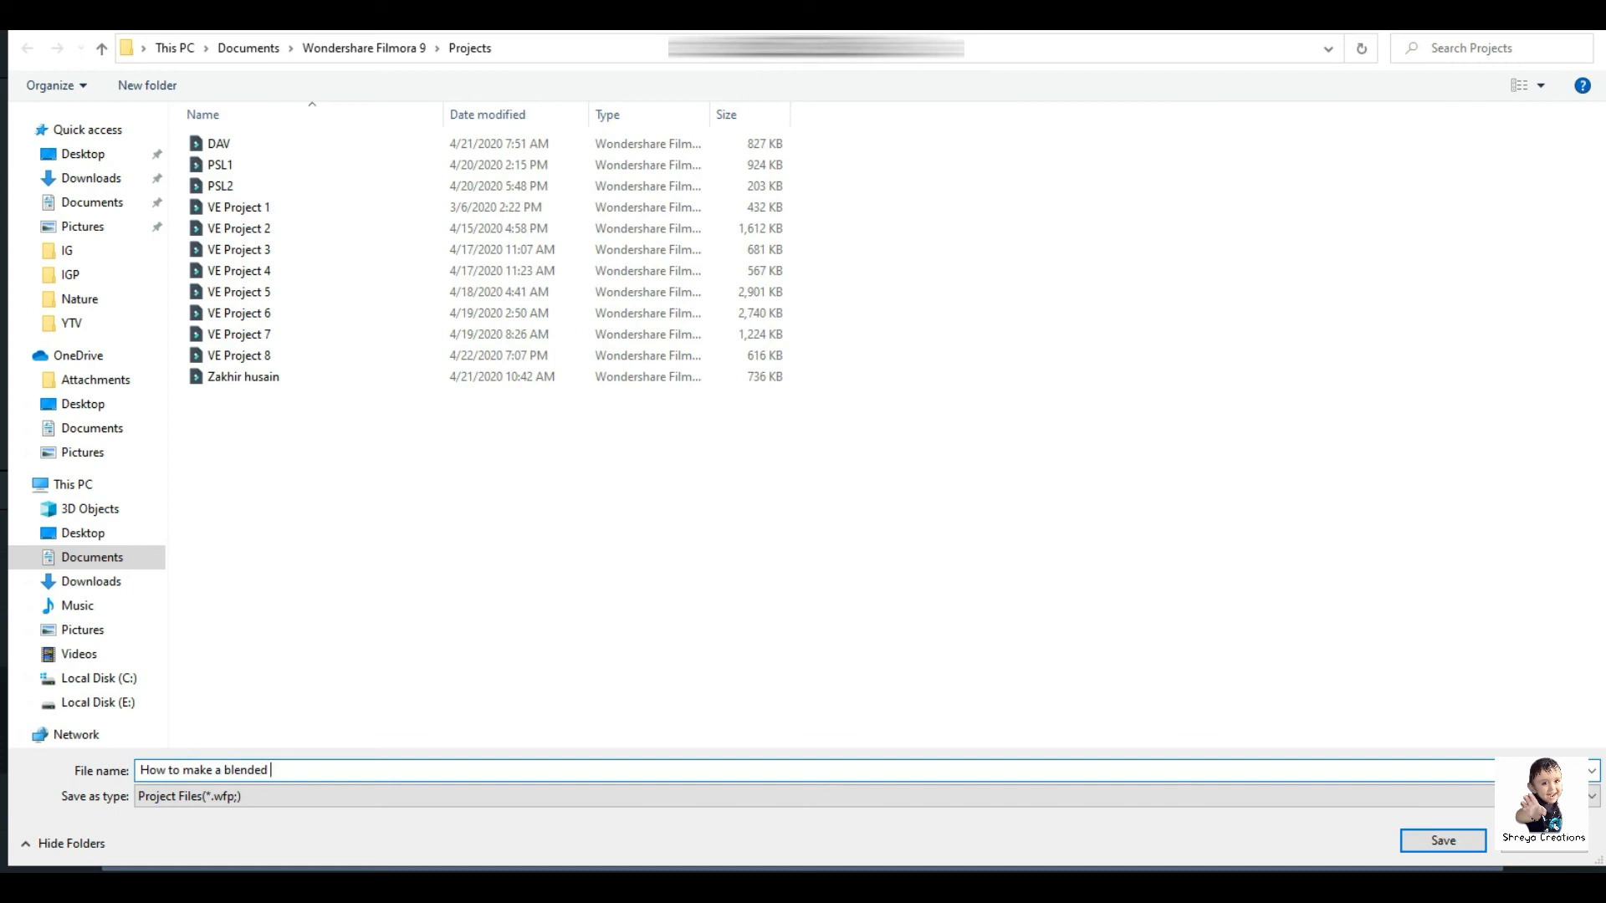
{"action": "type", "text": "logo"}
{"action": "key", "text": "Return"}
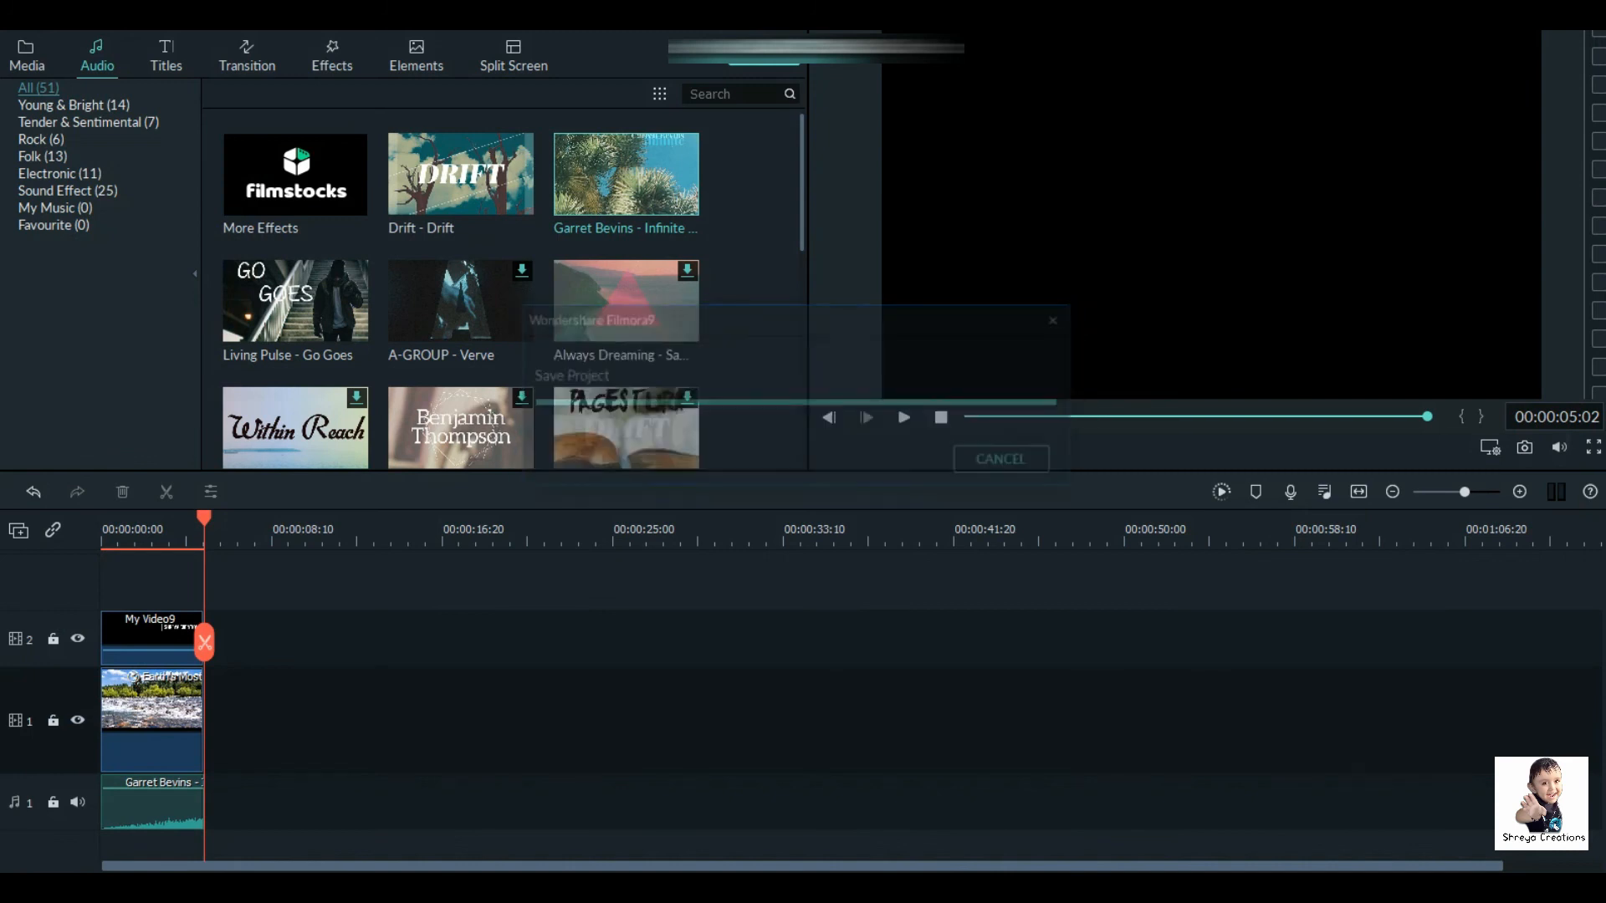
{"action": "key", "text": "ctrl+e"}
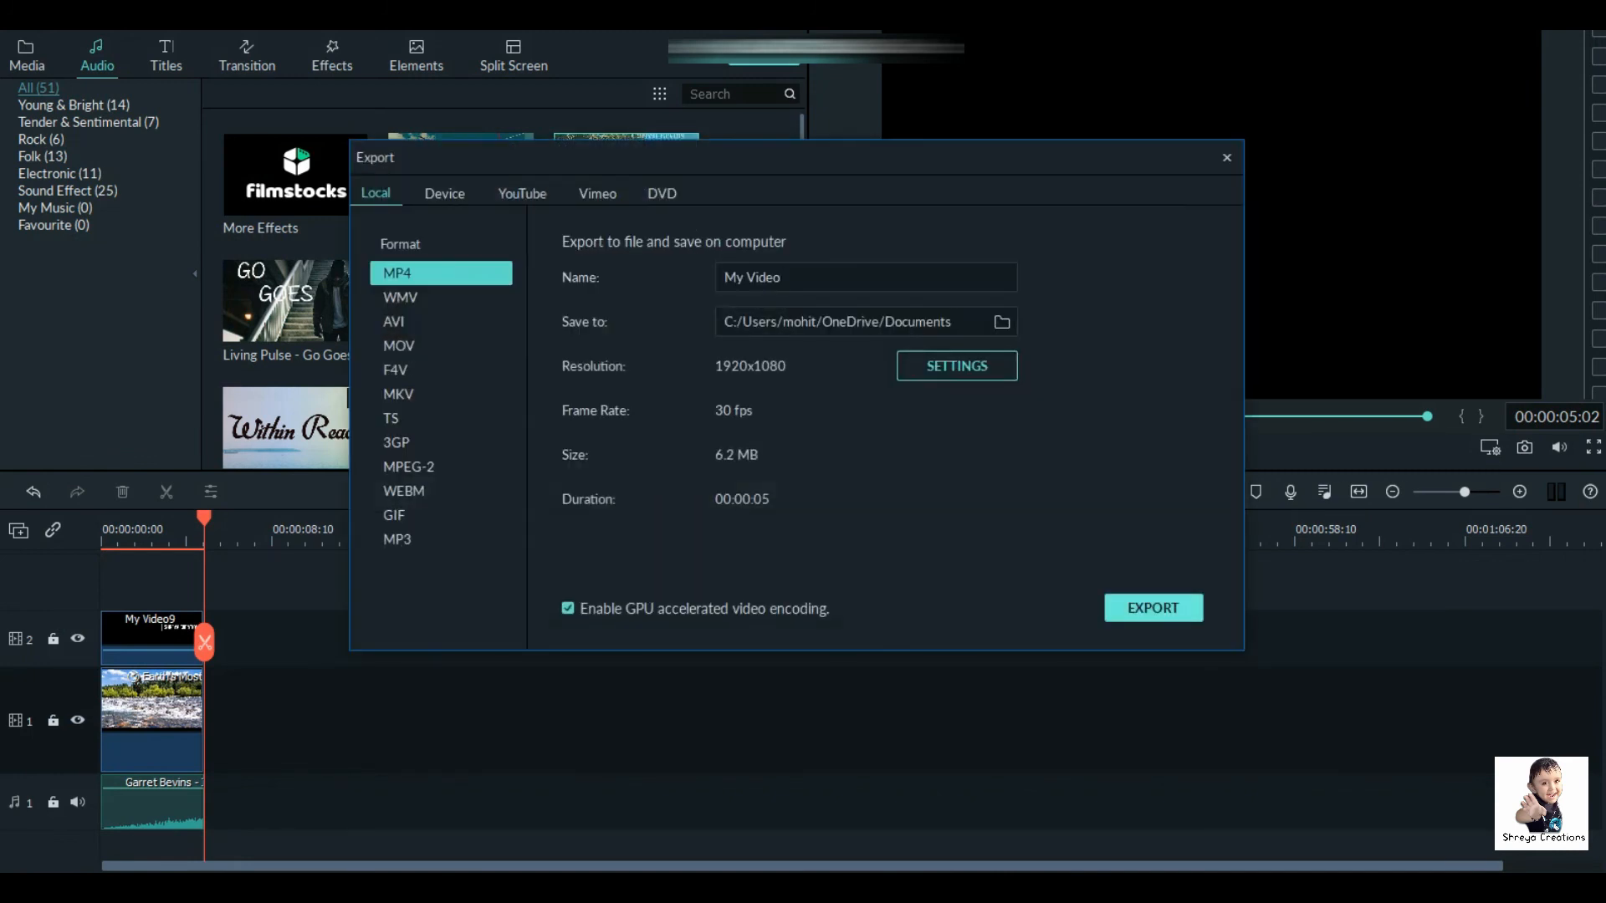
{"action": "key", "text": "Return"}
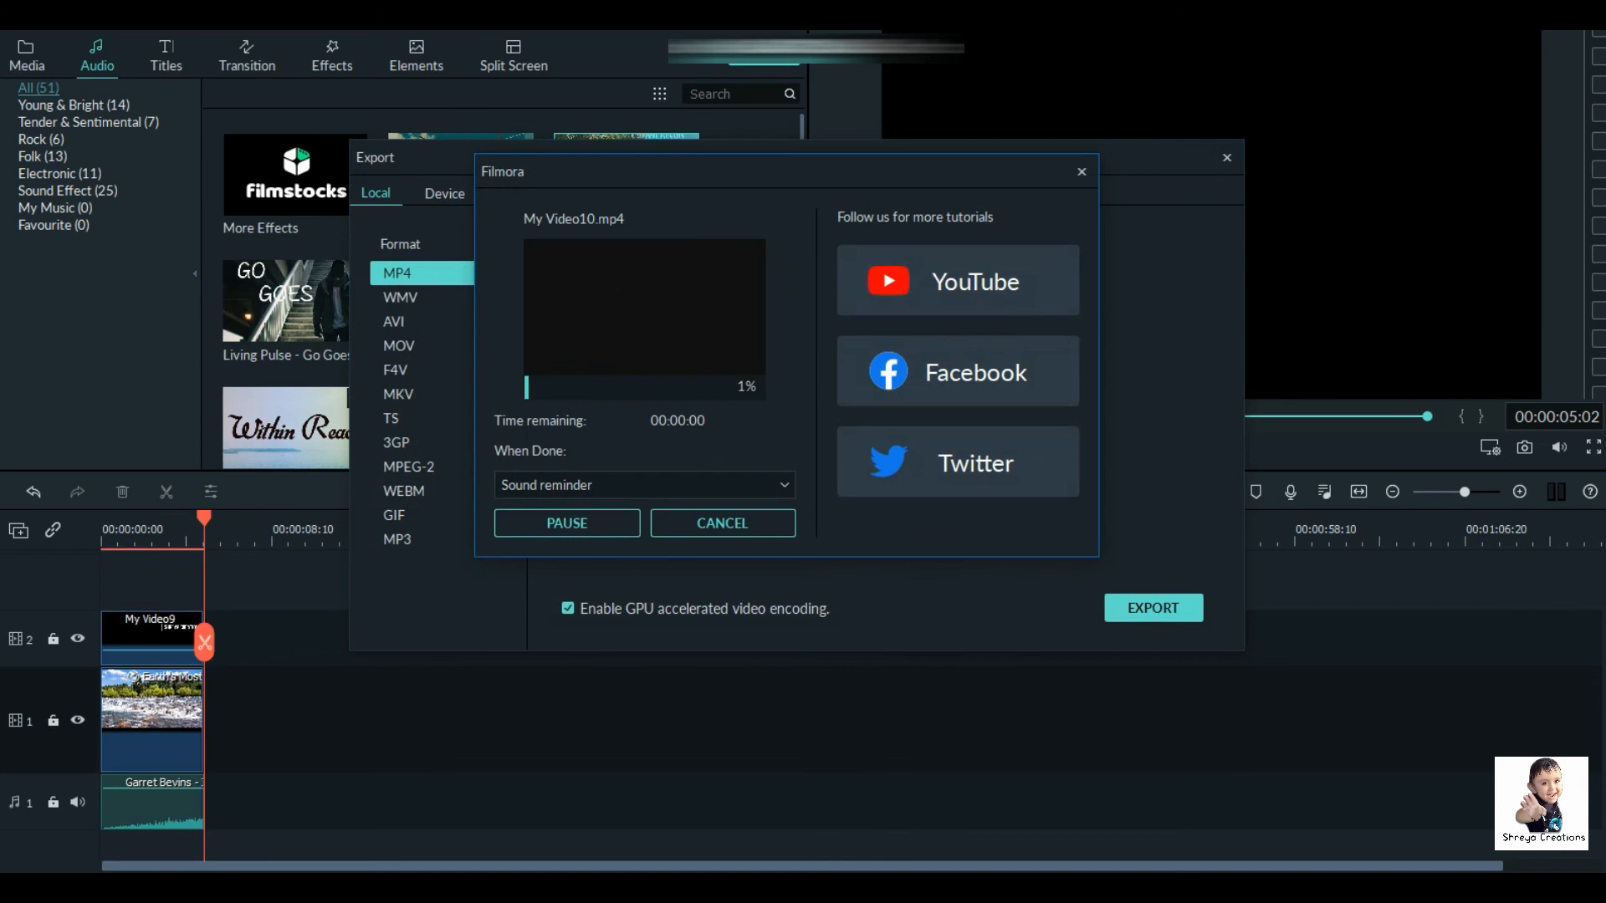